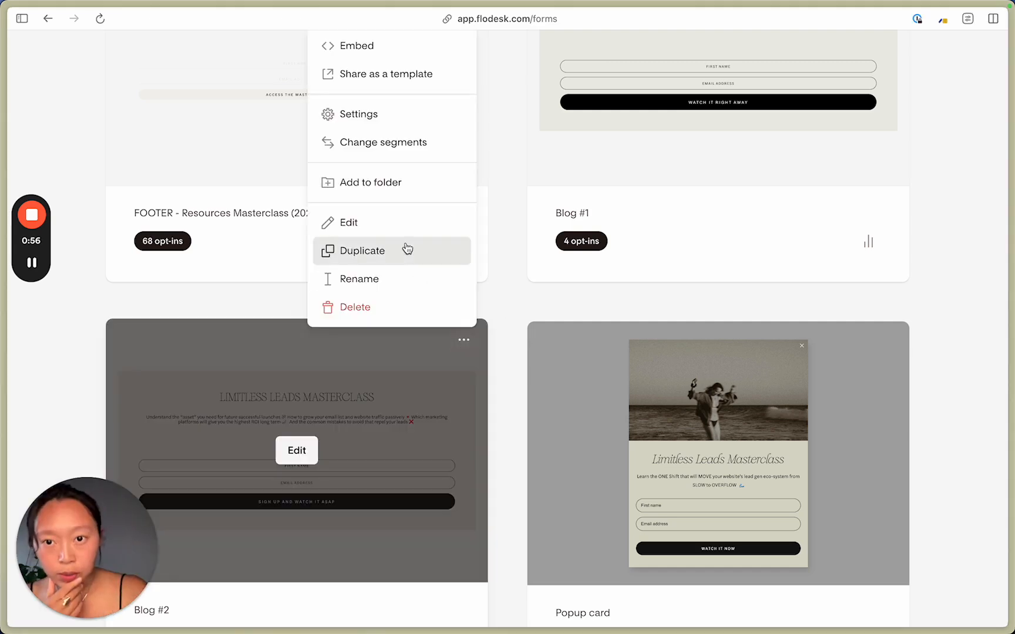
- Open the embed options of the Blog #2 form and copy its header code
{"action": "scroll", "coordinate": [408, 94], "scroll_direction": "up", "scroll_amount": 1}
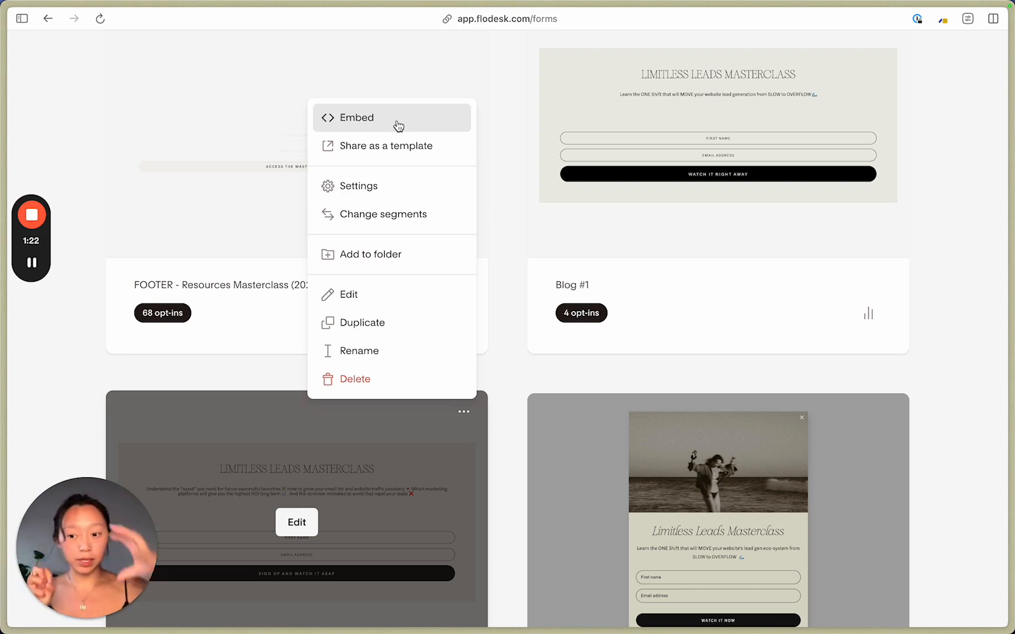
{"action": "left_click", "coordinate": [398, 125]}
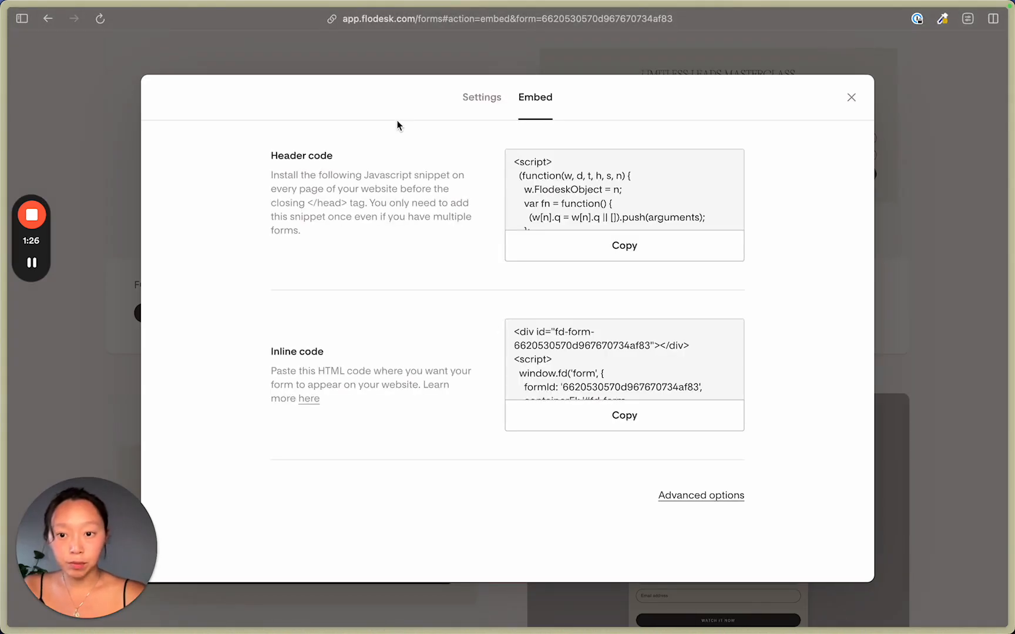
{"action": "left_click", "coordinate": [634, 247]}
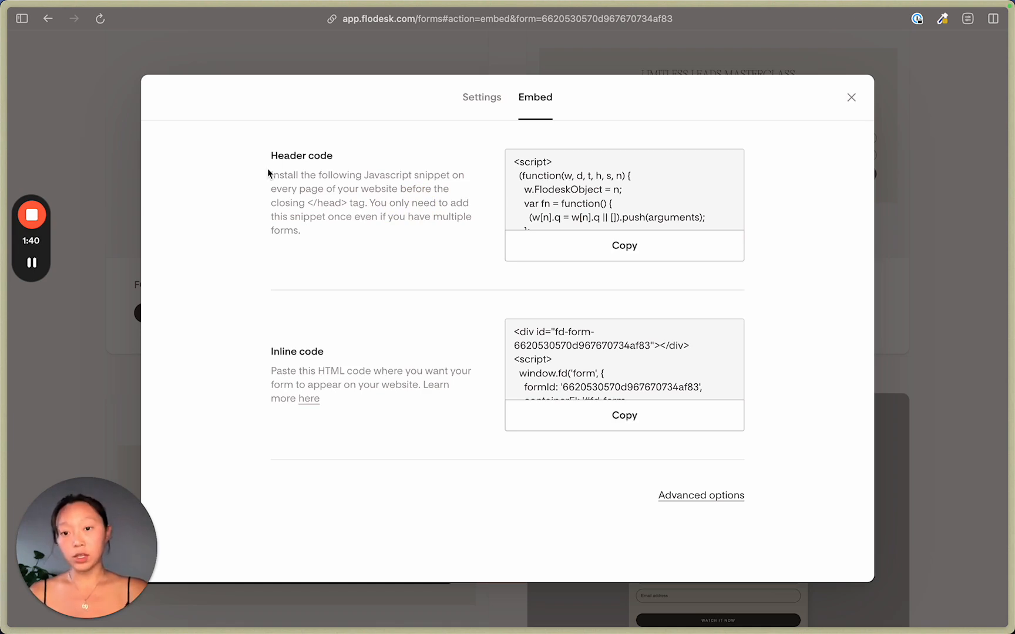
{"action": "left_click_drag", "start_coordinate": [270, 154], "coordinate": [345, 232]}
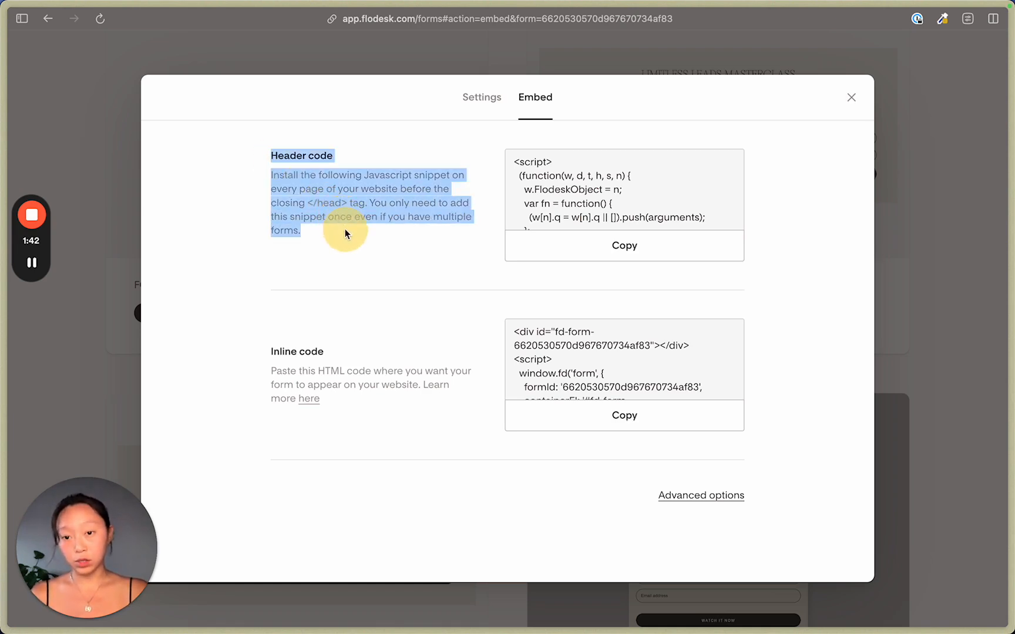
{"action": "left_click", "coordinate": [619, 247]}
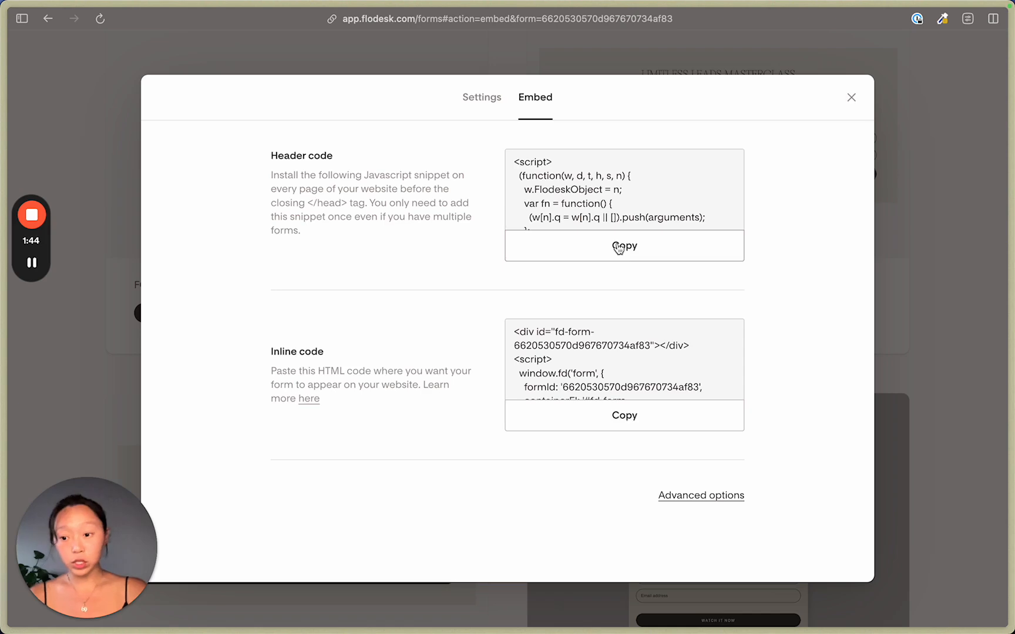
{"action": "left_click", "coordinate": [619, 246]}
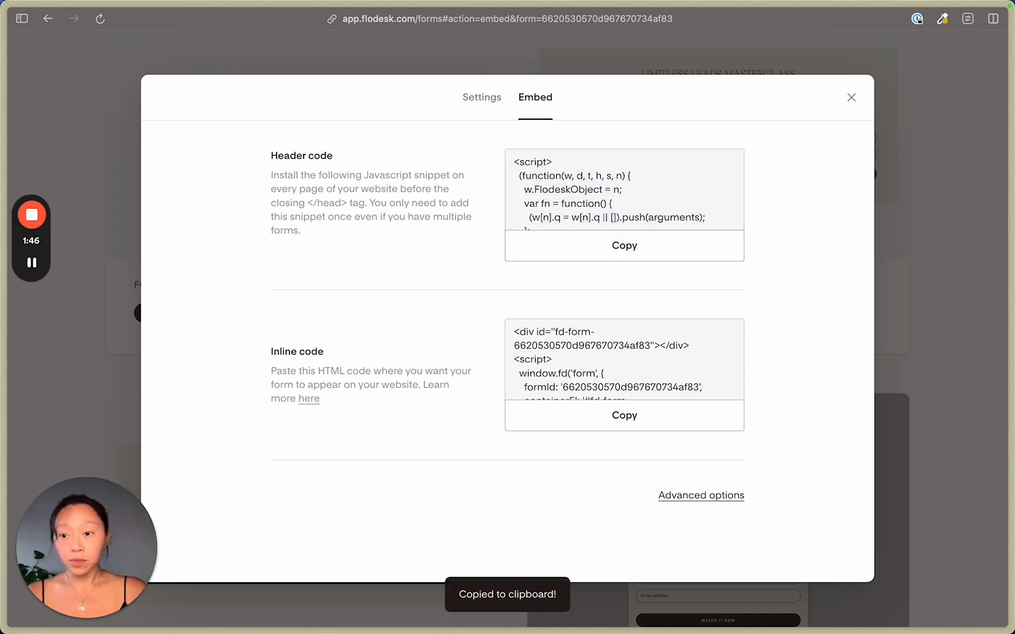
- Switch to the Squarespace site editor and open the site's Code Injection settings
{"action": "mouse_move", "coordinate": [2, 94]}
{"action": "left_click", "coordinate": [103, 48]}
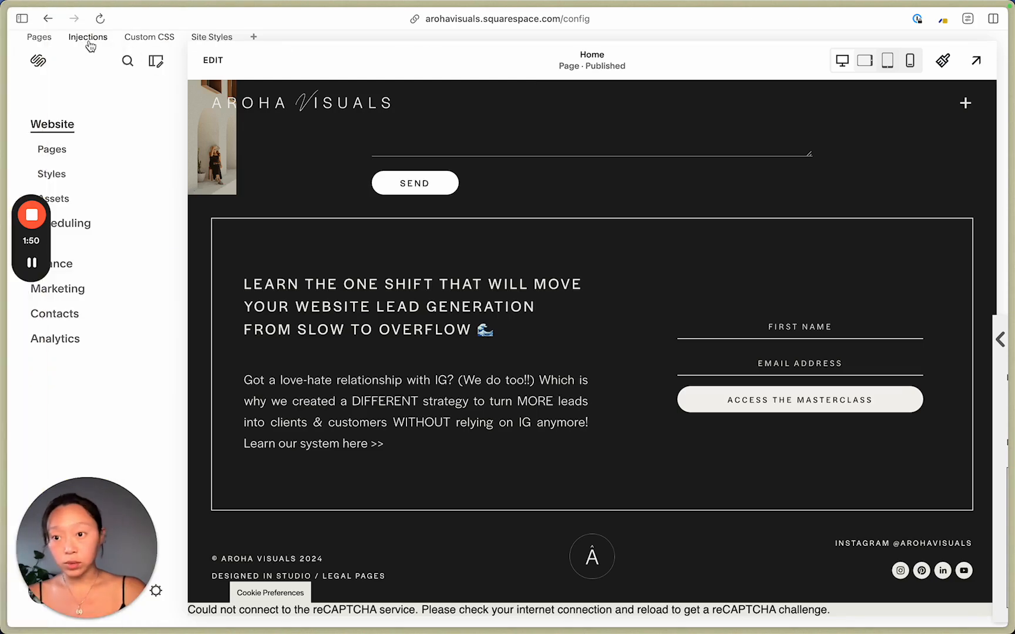
{"action": "left_click", "coordinate": [94, 39]}
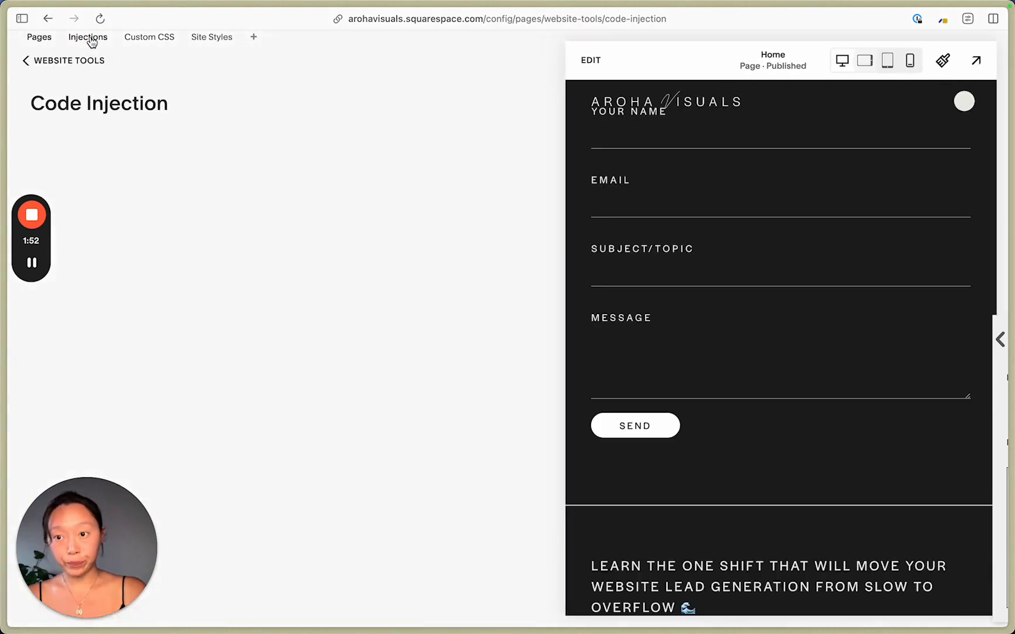
- Examine the Flodesk script and its comment label within the site's header code injection
{"action": "left_click", "coordinate": [217, 309]}
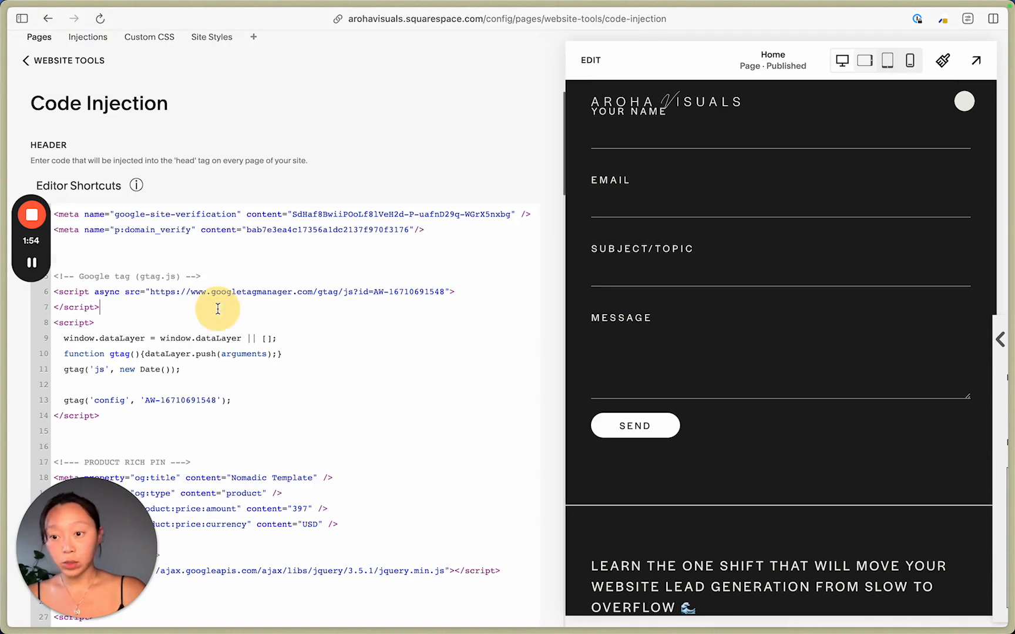
{"action": "scroll", "coordinate": [218, 307], "scroll_direction": "down", "scroll_amount": 10}
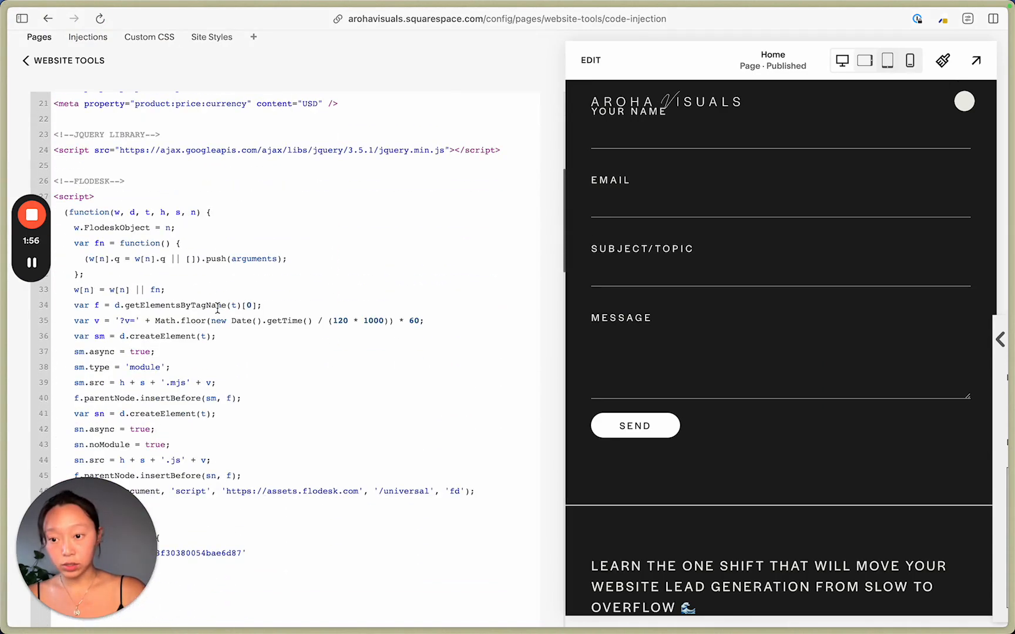
{"action": "left_click", "coordinate": [104, 178]}
{"action": "left_click_drag", "start_coordinate": [61, 163], "coordinate": [206, 351]}
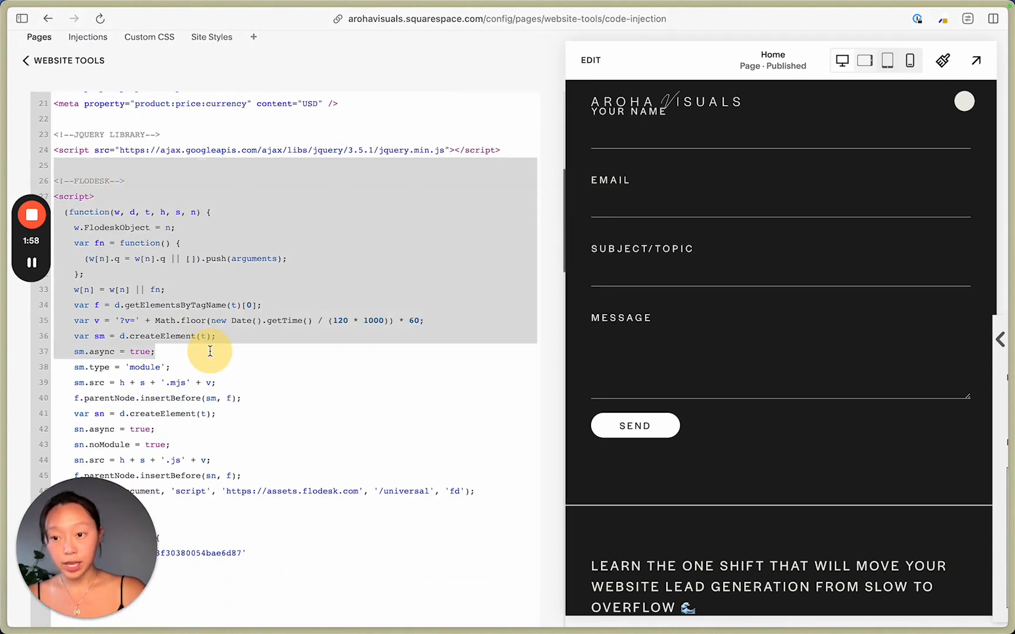
{"action": "left_click", "coordinate": [170, 318]}
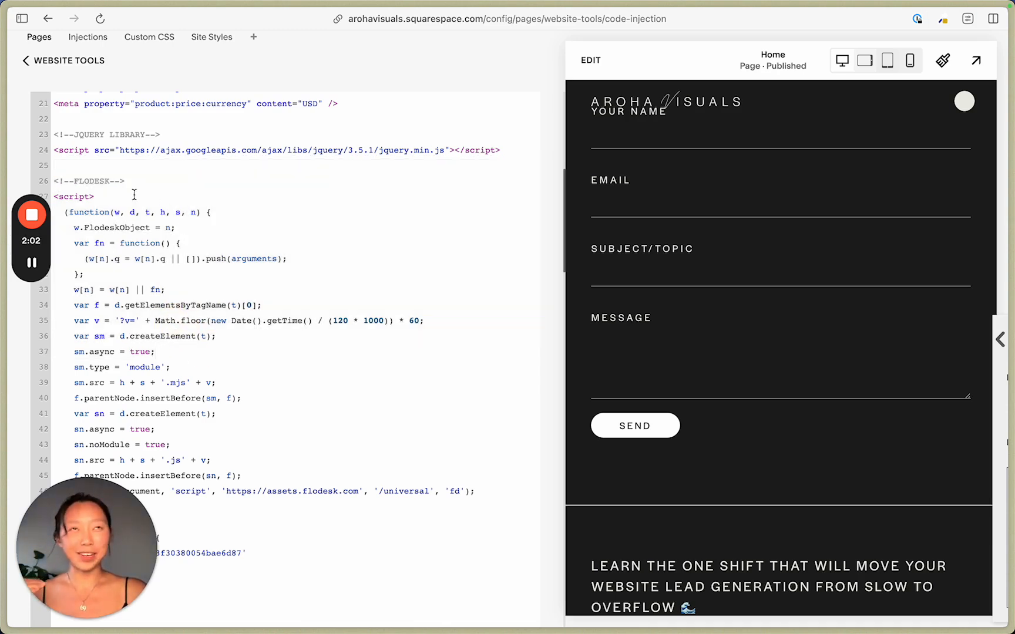
{"action": "left_click", "coordinate": [67, 178]}
{"action": "left_click", "coordinate": [61, 181]}
{"action": "mouse_move", "coordinate": [53, 182]}
{"action": "left_mouse_down"}
{"action": "mouse_move", "coordinate": [64, 183]}
{"action": "mouse_move", "coordinate": [48, 178]}
{"action": "left_mouse_up"}
{"action": "left_click_drag", "start_coordinate": [126, 181], "coordinate": [124, 181]}
{"action": "left_click", "coordinate": [143, 182]}
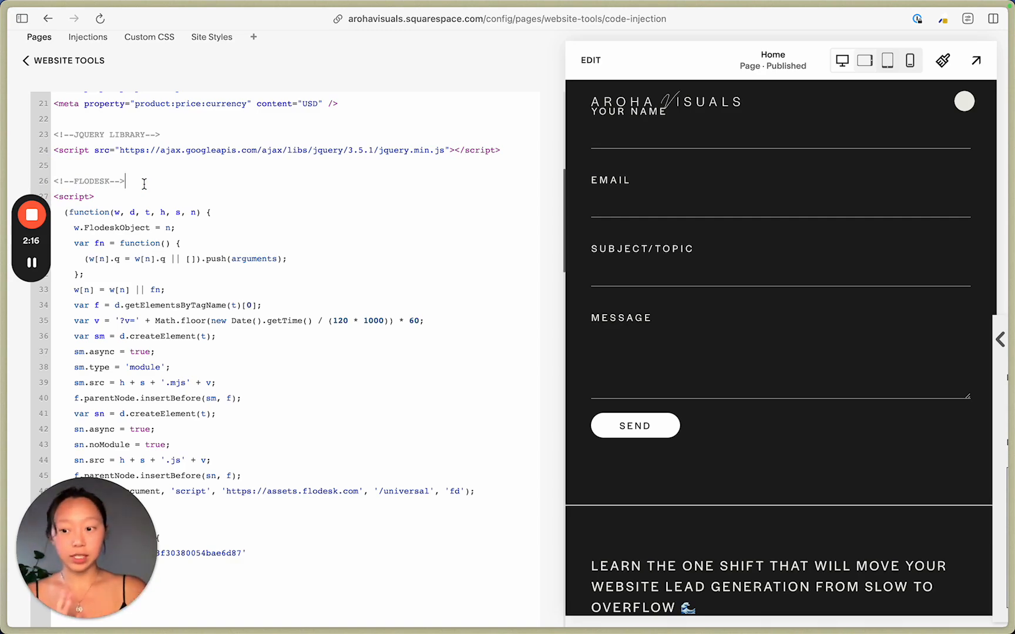
{"action": "scroll", "coordinate": [177, 188], "scroll_direction": "up", "scroll_amount": 5}
{"action": "scroll", "coordinate": [190, 191], "scroll_direction": "up", "scroll_amount": 2}
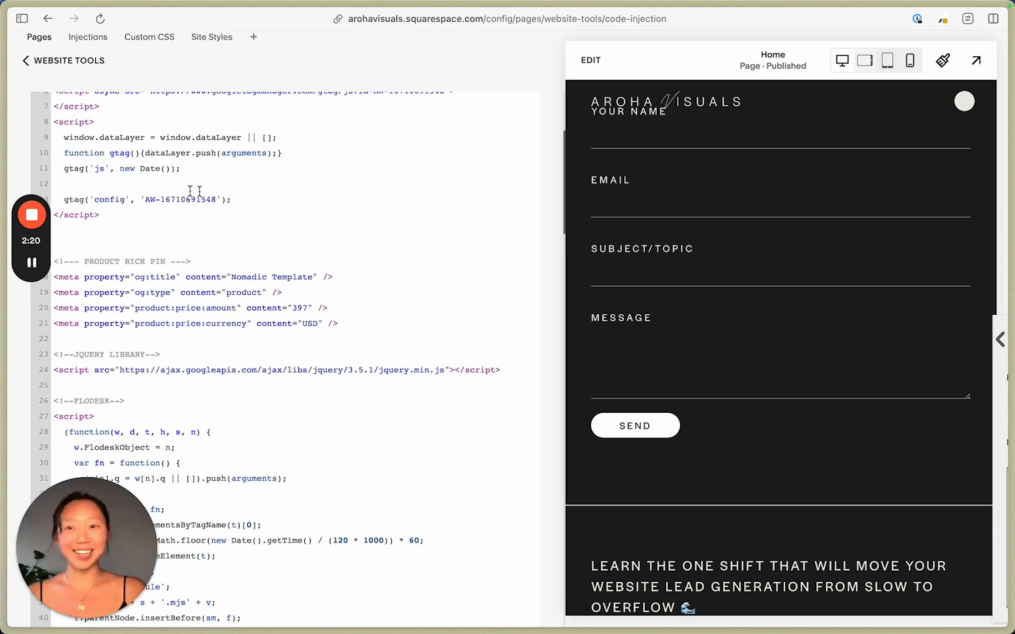
{"action": "left_click", "coordinate": [297, 185]}
- Copy the form's inline code from its embed options in Flodesk and return to the Squarespace editor
{"action": "mouse_move", "coordinate": [4, 103]}
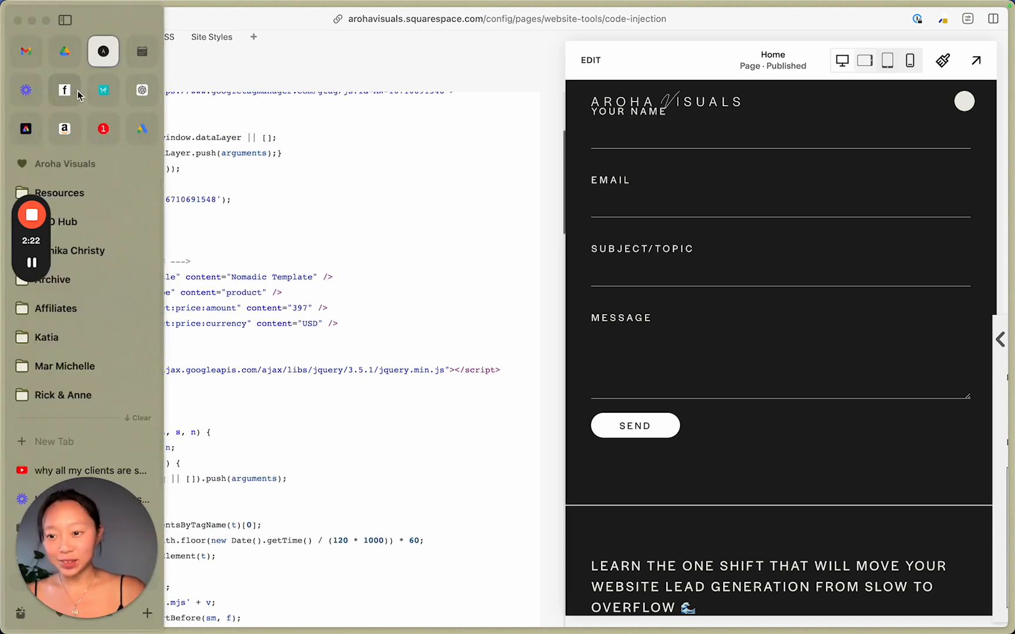
{"action": "key", "text": "ctrl+Tab"}
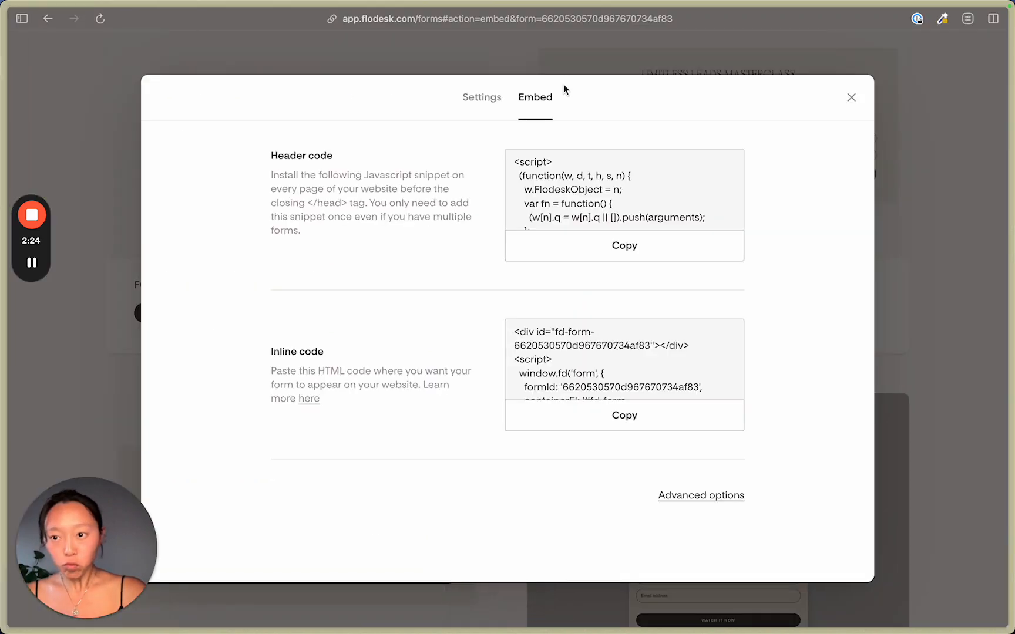
{"action": "left_click", "coordinate": [607, 414]}
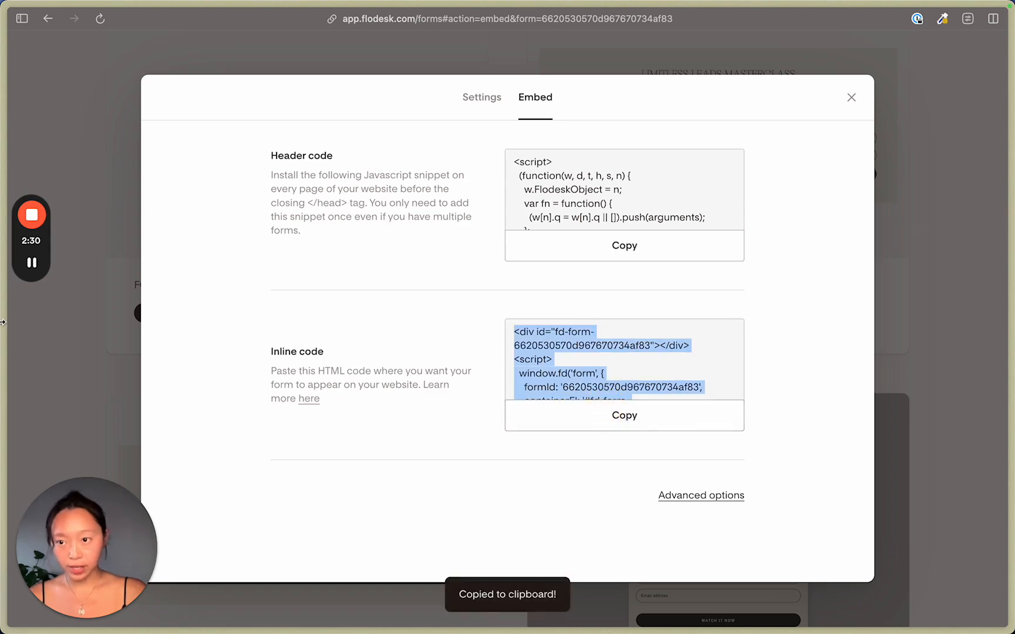
{"action": "mouse_move", "coordinate": [2, 322]}
{"action": "left_click", "coordinate": [98, 60]}
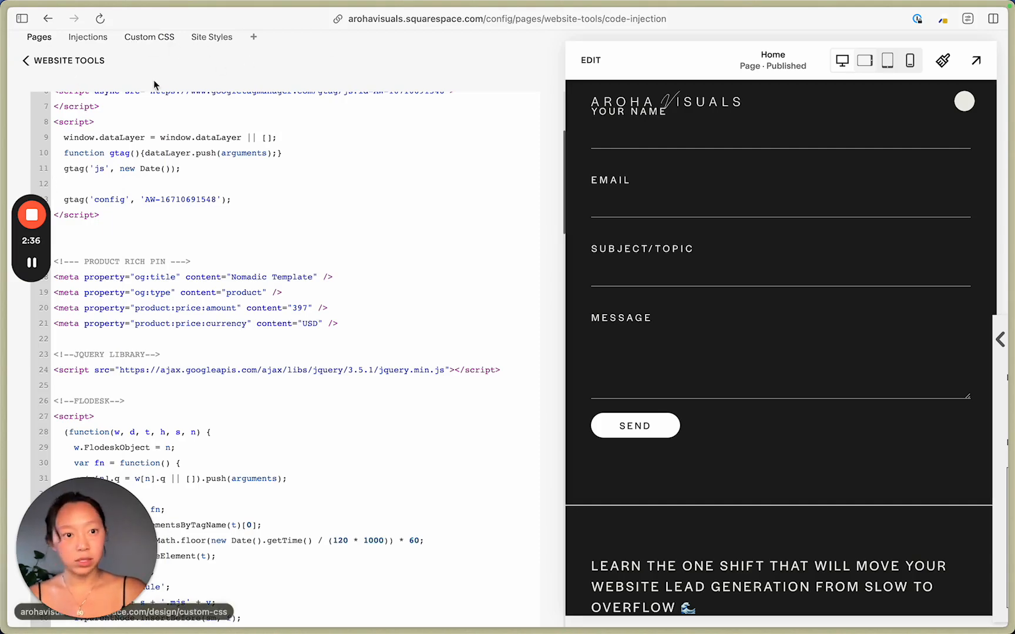
- Go back to the site's page list and find Code Injection again through Website Tools
{"action": "left_click", "coordinate": [75, 68]}
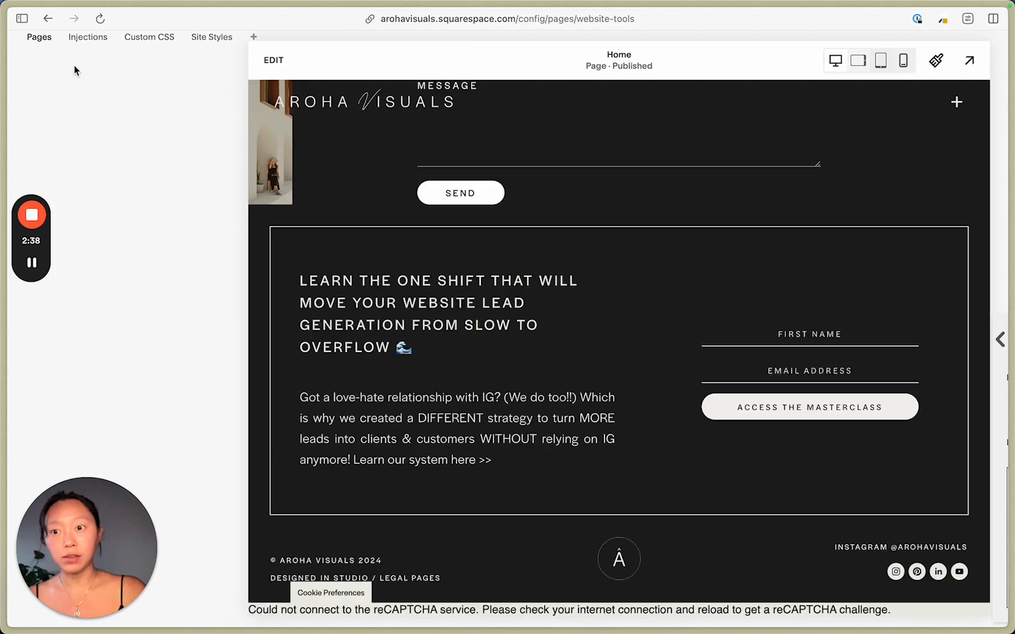
{"action": "left_click", "coordinate": [52, 67]}
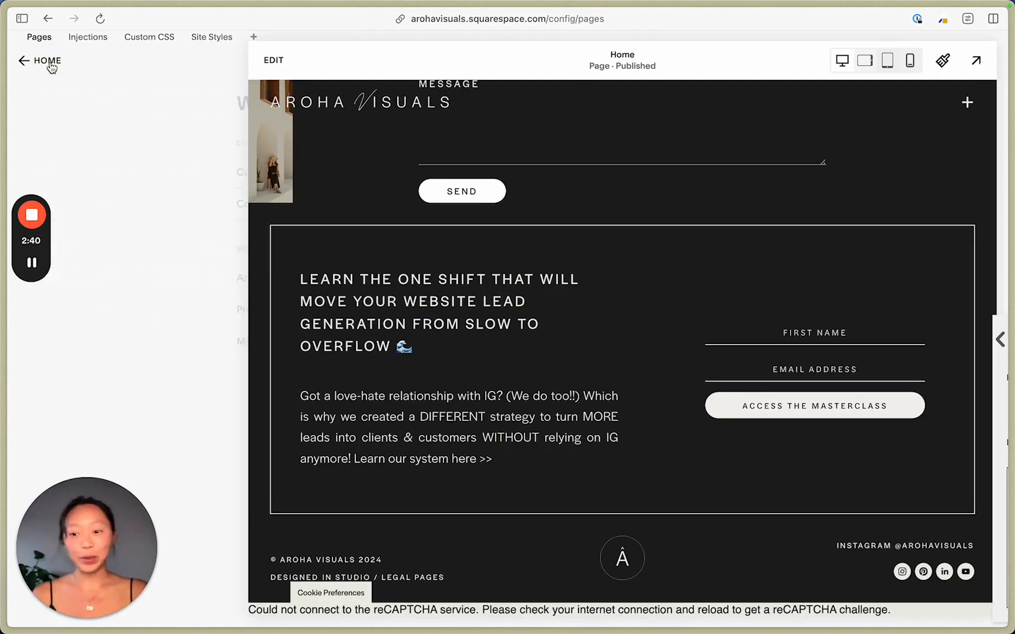
{"action": "scroll", "coordinate": [114, 281], "scroll_direction": "down", "scroll_amount": 10}
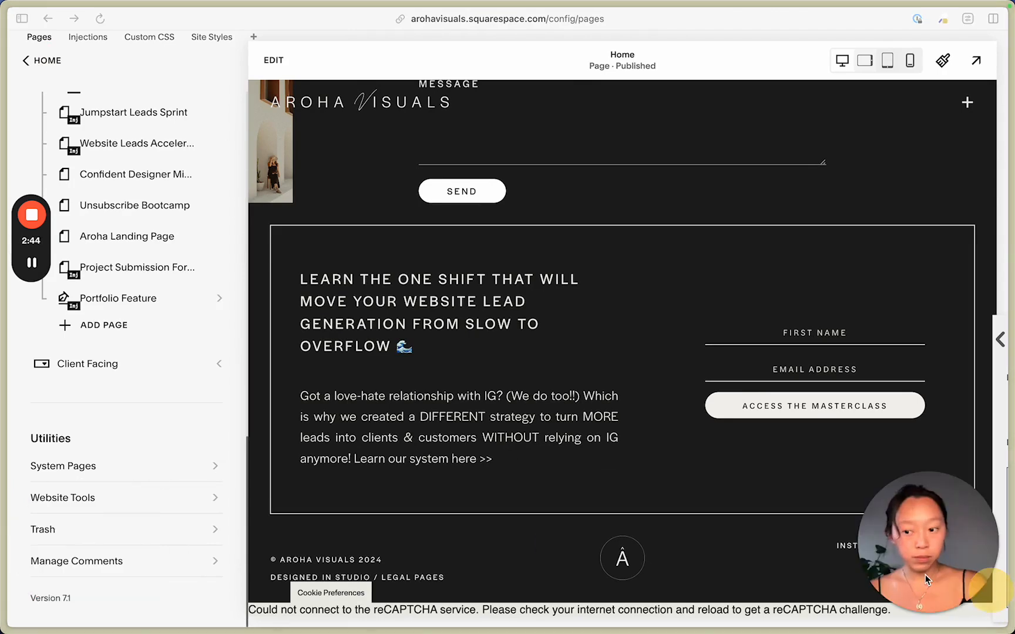
{"action": "left_click", "coordinate": [132, 499]}
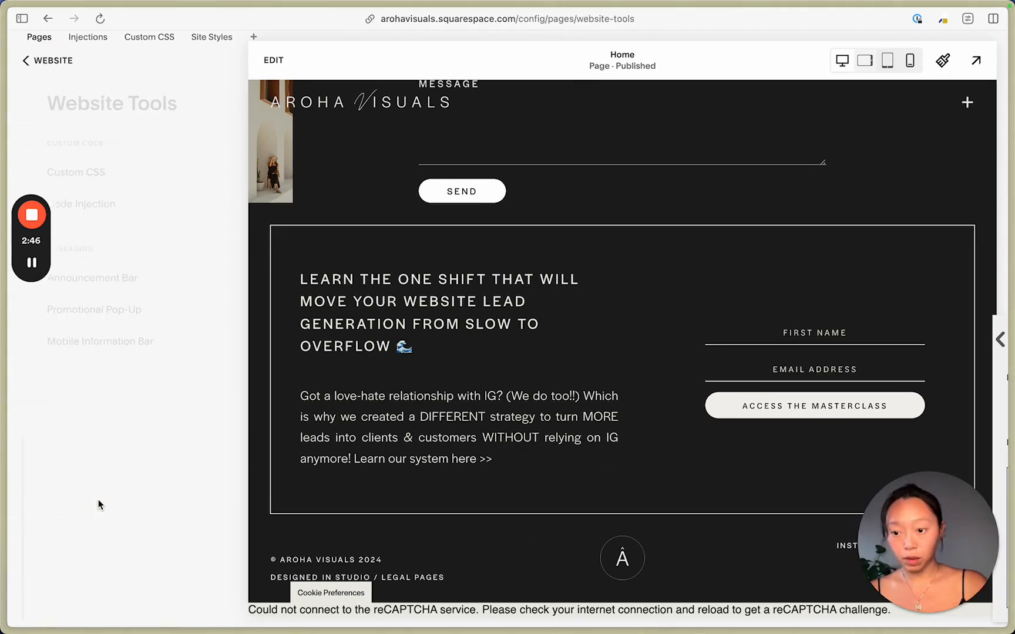
{"action": "left_click", "coordinate": [127, 203]}
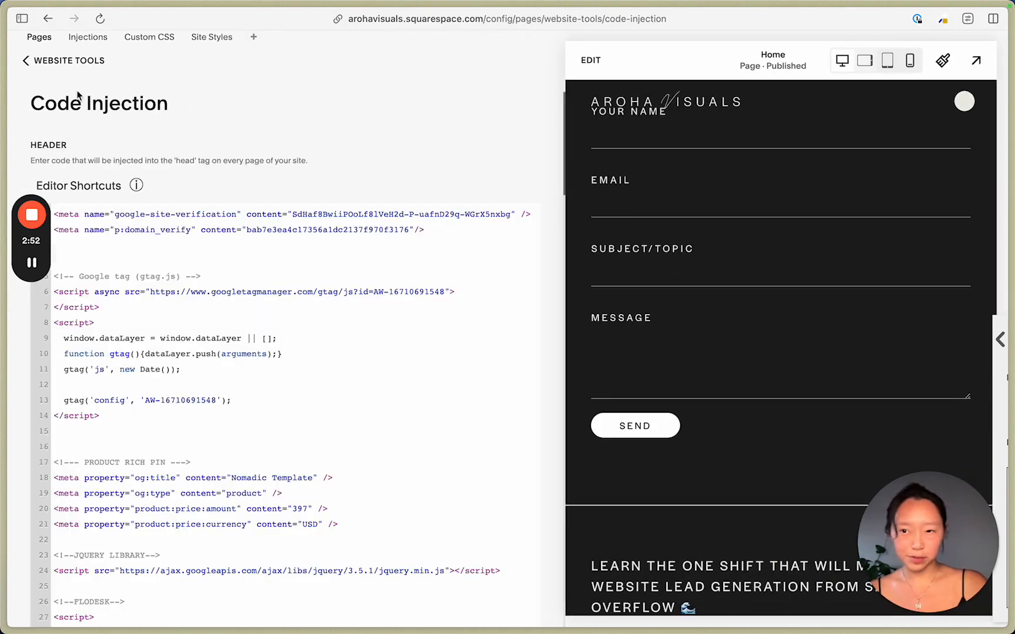
- Leave Code Injection, start editing the Home page, and open its site footer for editing
{"action": "left_click", "coordinate": [67, 64]}
{"action": "left_click", "coordinate": [66, 64]}
{"action": "left_click", "coordinate": [271, 61]}
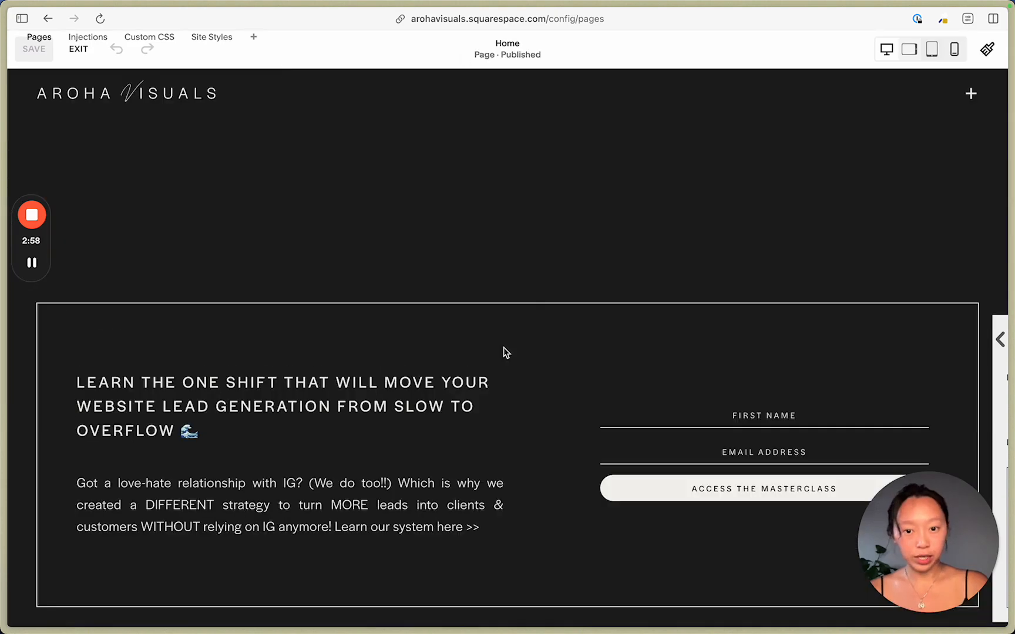
{"action": "scroll", "coordinate": [502, 351], "scroll_direction": "down", "scroll_amount": 3}
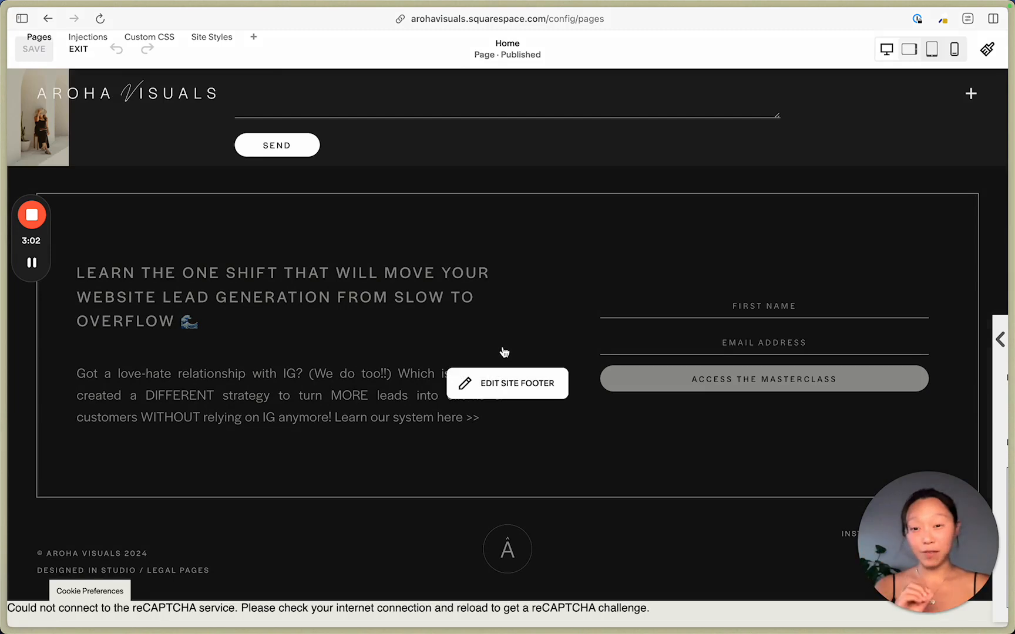
{"action": "left_click", "coordinate": [508, 388]}
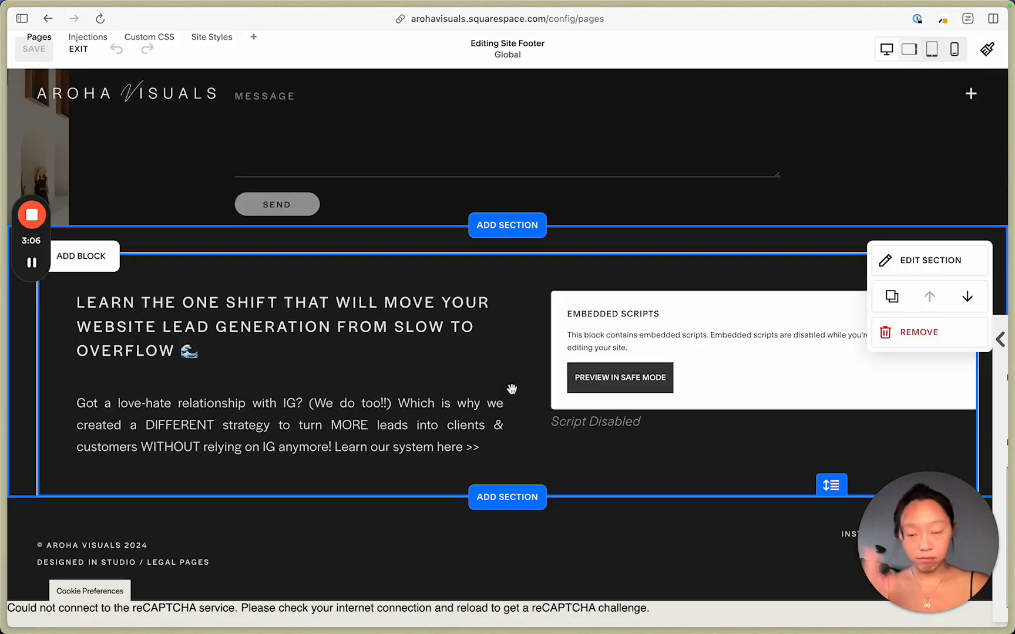
{"action": "left_click", "coordinate": [626, 327]}
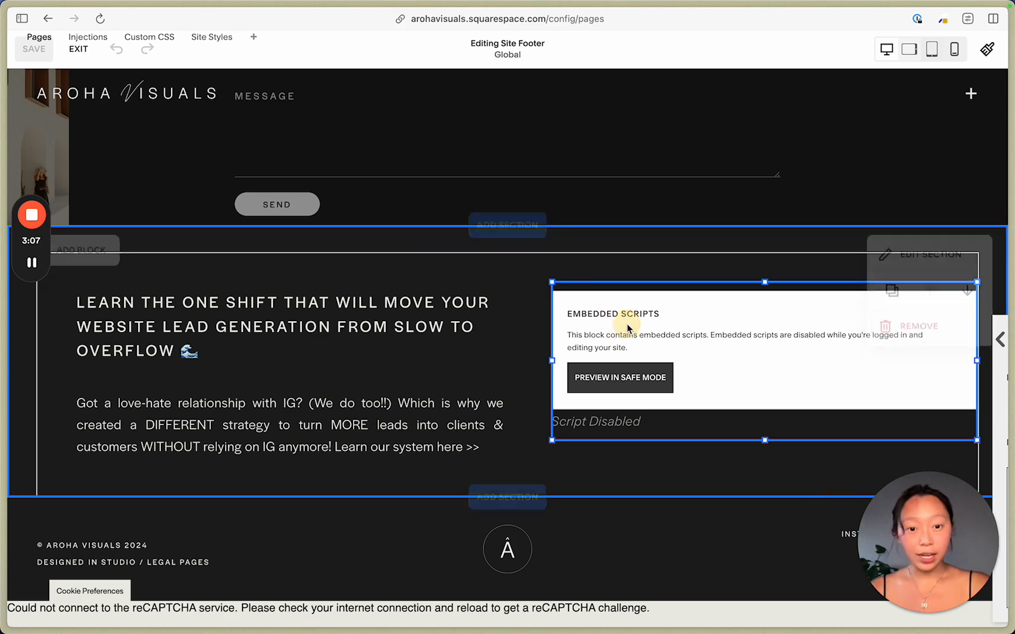
{"action": "left_click", "coordinate": [522, 355]}
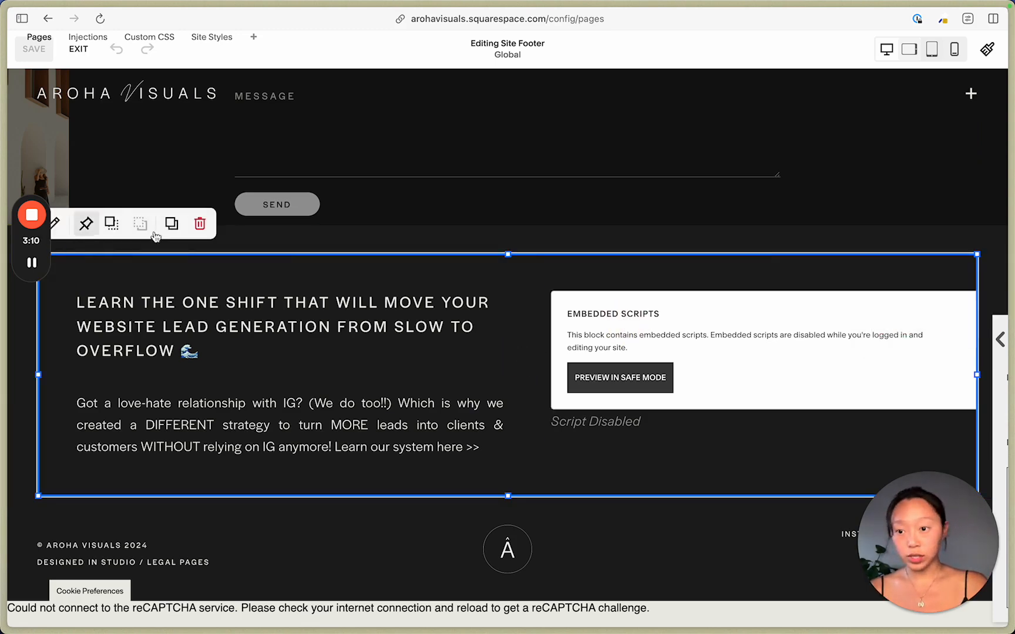
{"action": "left_click", "coordinate": [404, 232]}
- Try adding an Embed block to the site footer, view its content settings, and delete the block again
{"action": "left_click", "coordinate": [98, 266]}
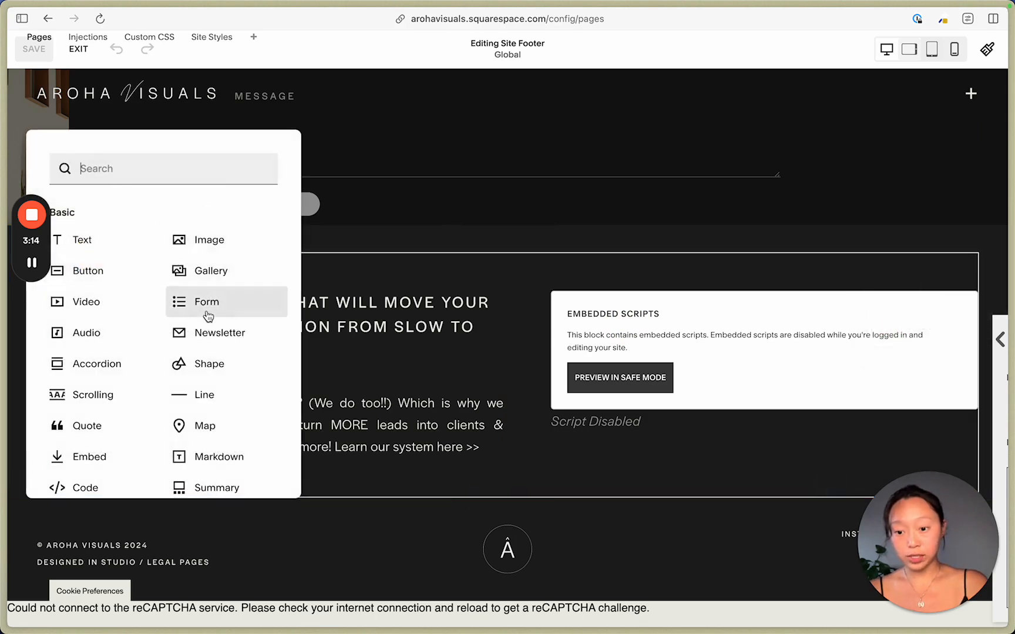
{"action": "type", "text": "emb"}
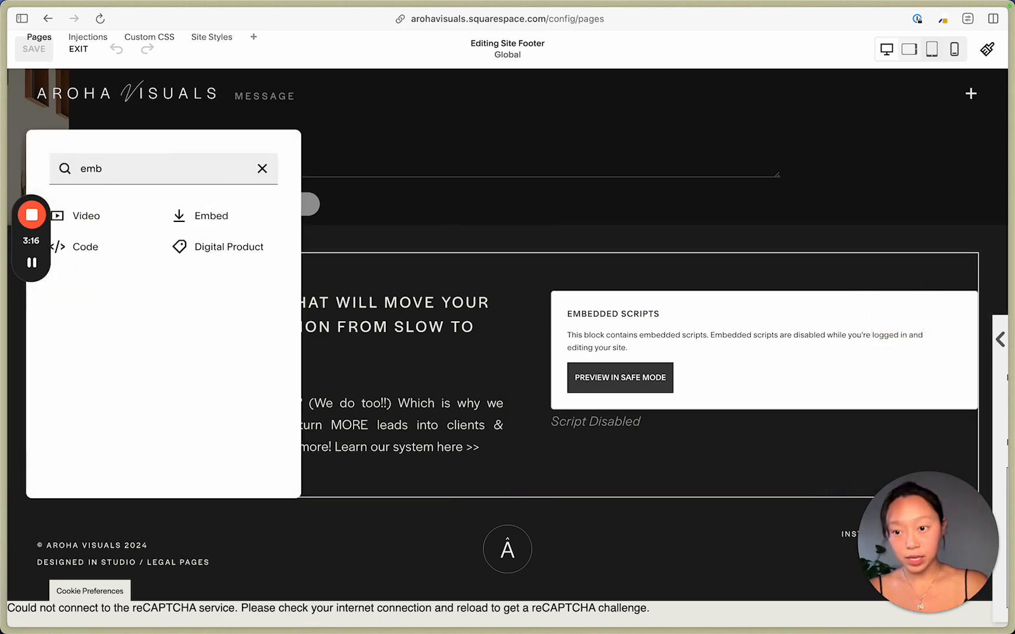
{"action": "left_click", "coordinate": [235, 228]}
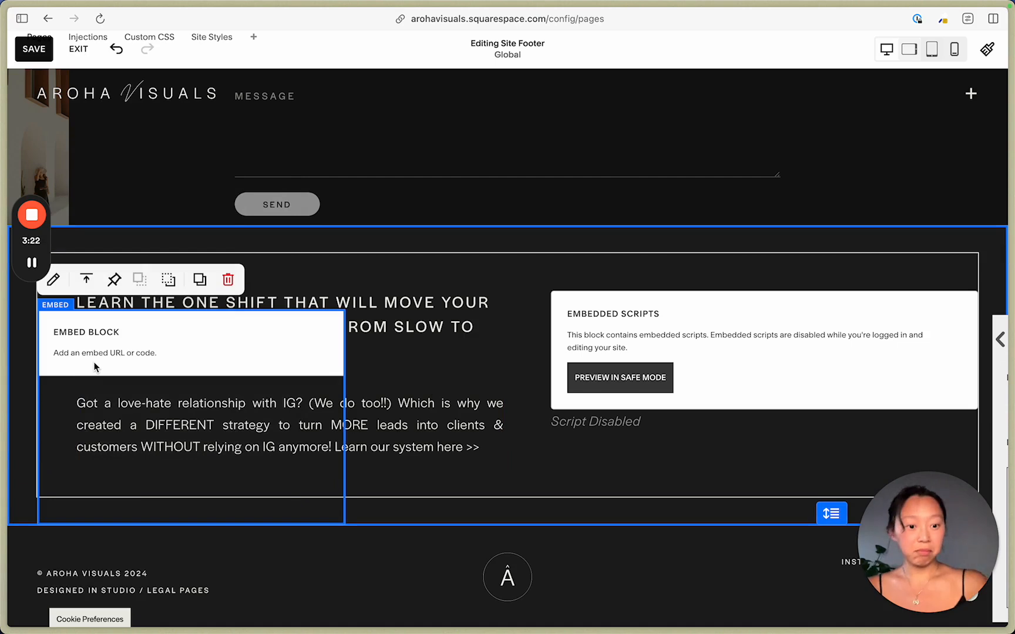
{"action": "double_click", "coordinate": [95, 367]}
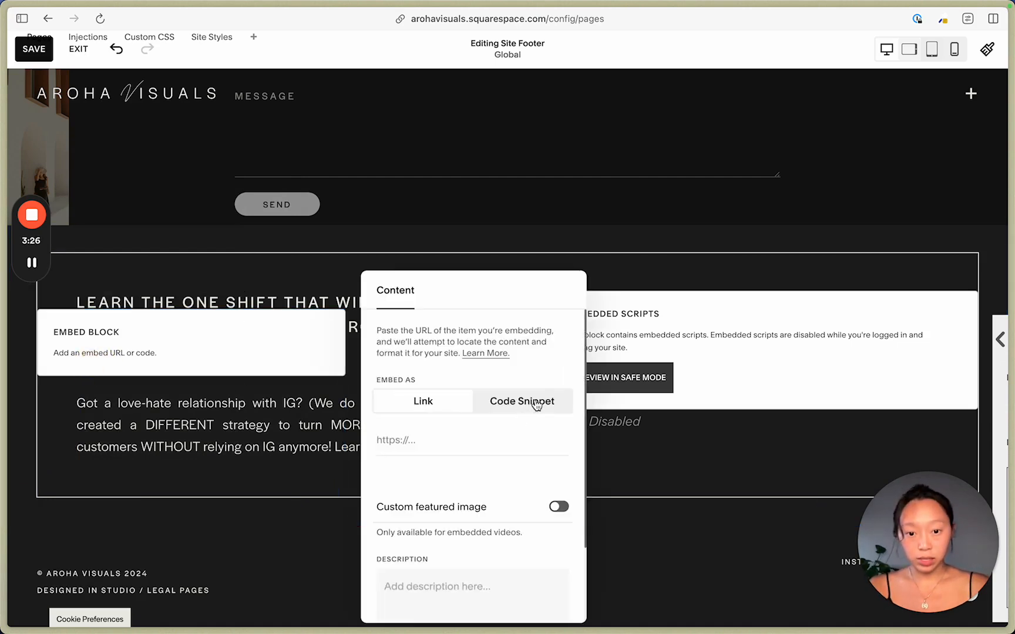
{"action": "left_click", "coordinate": [742, 339]}
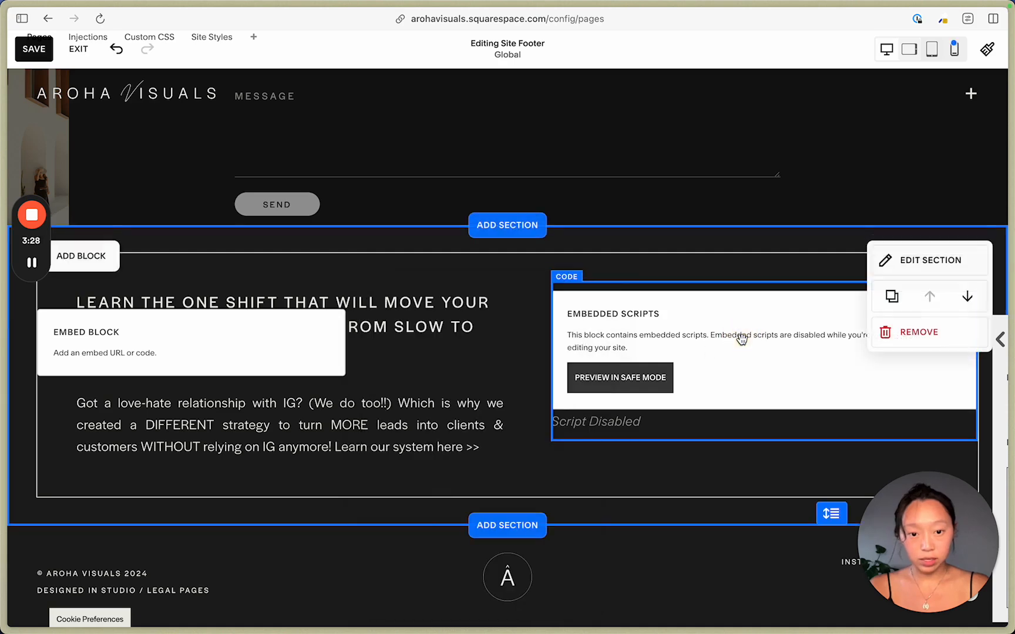
{"action": "left_click", "coordinate": [262, 342]}
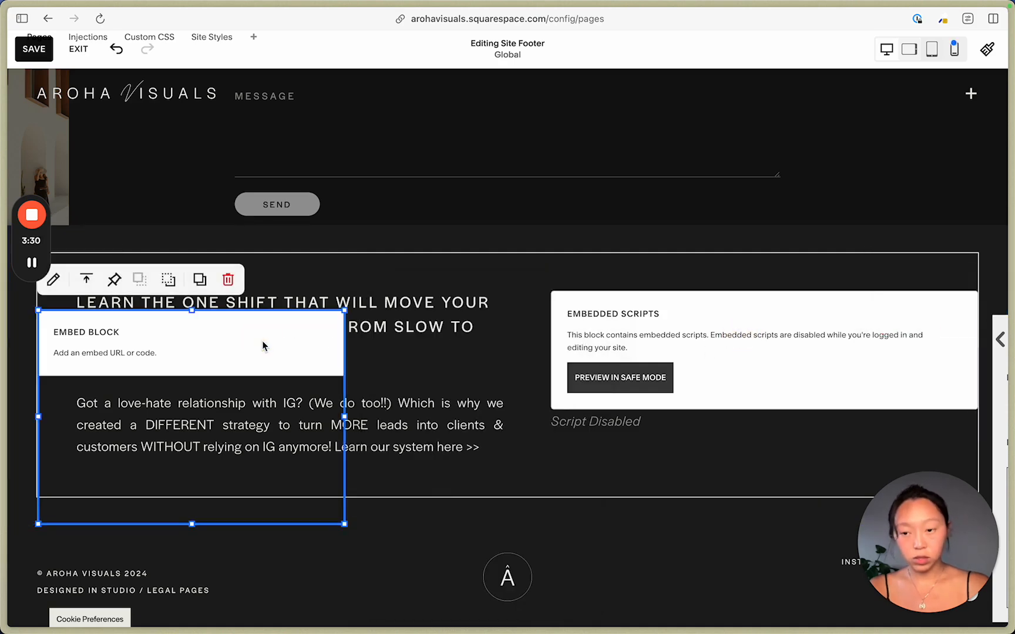
{"action": "left_click", "coordinate": [228, 281]}
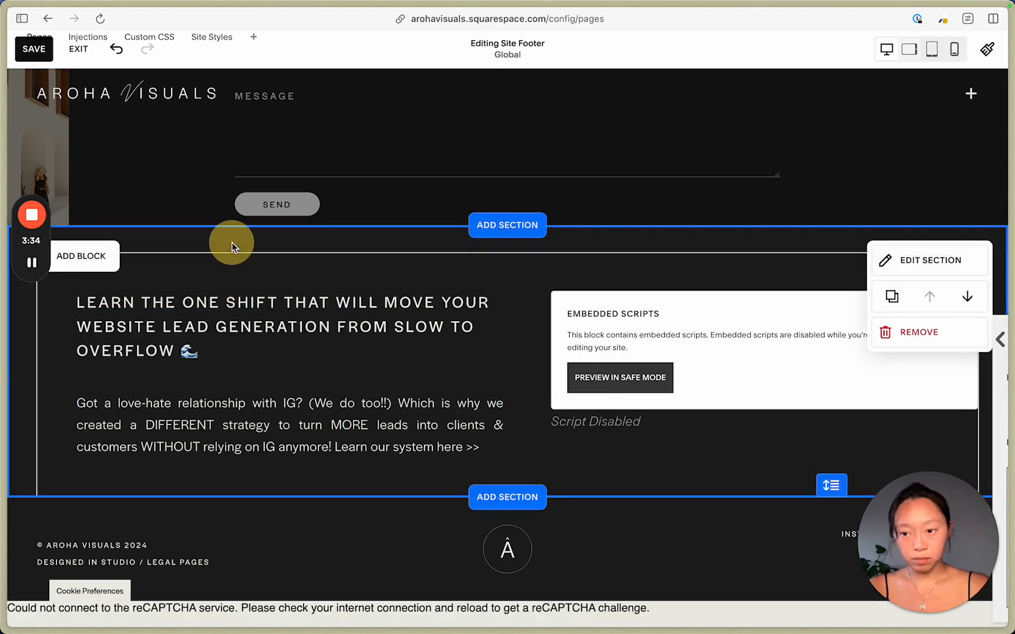
- Add a Code block to the site footer and place it over the existing embedded form
{"action": "left_click", "coordinate": [77, 266]}
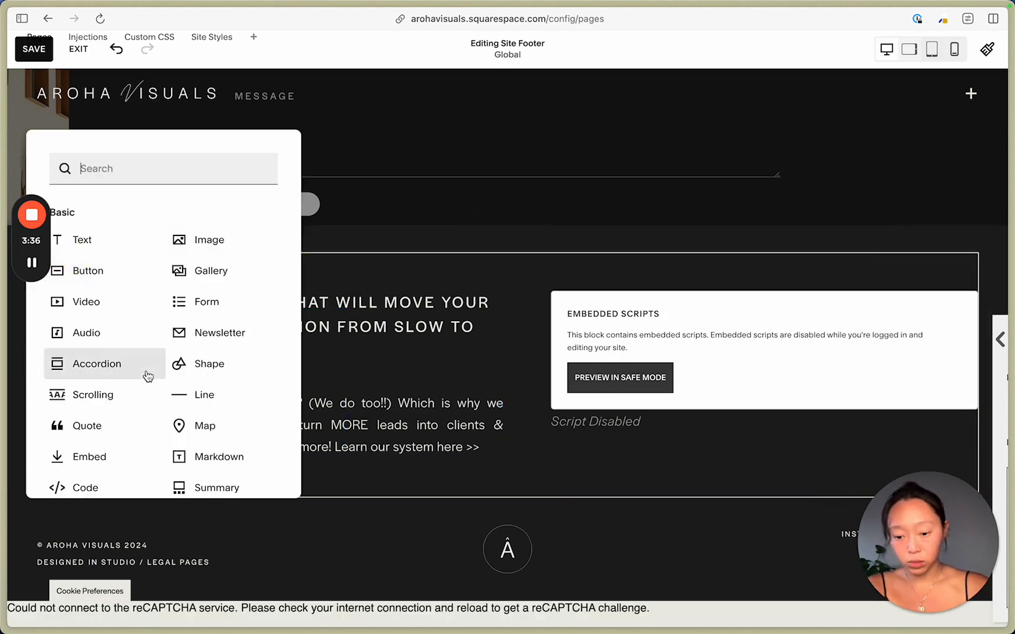
{"action": "type", "text": "cod"}
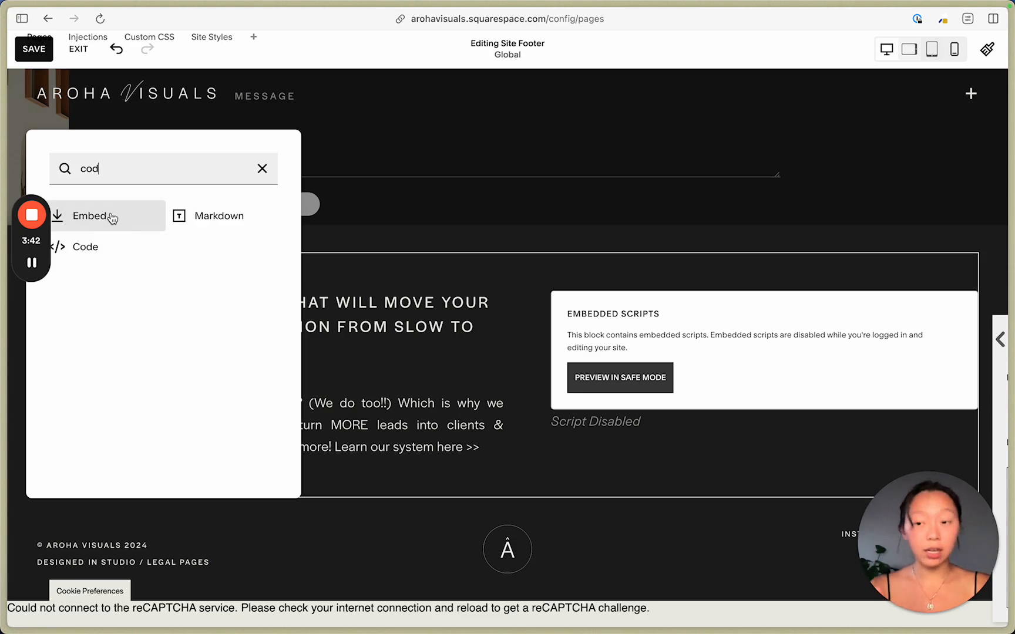
{"action": "left_click", "coordinate": [110, 247]}
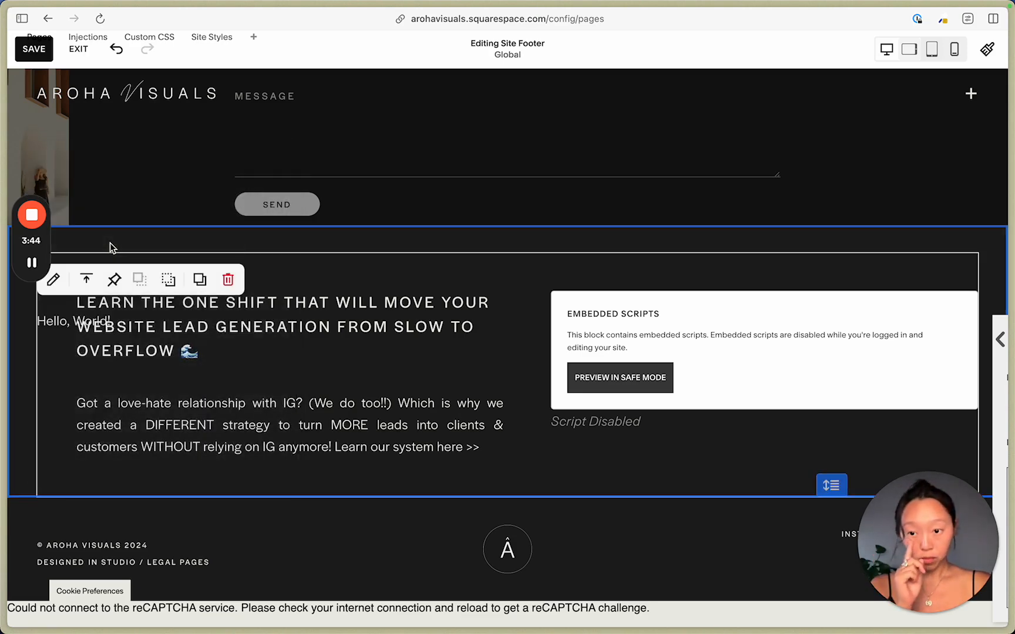
{"action": "left_click_drag", "start_coordinate": [52, 339], "coordinate": [650, 272]}
- Try replacing the Code block's placeholder HTML with the copied Flodesk inline code, and delete the block again
{"action": "double_click", "coordinate": [731, 278]}
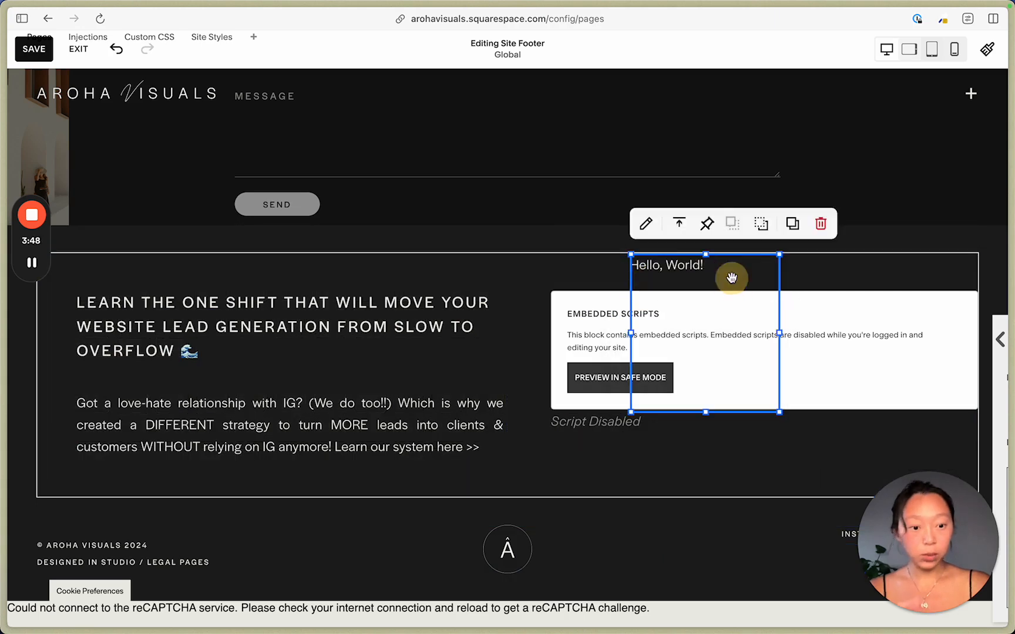
{"action": "left_click", "coordinate": [726, 364]}
{"action": "key", "text": "super+a"}
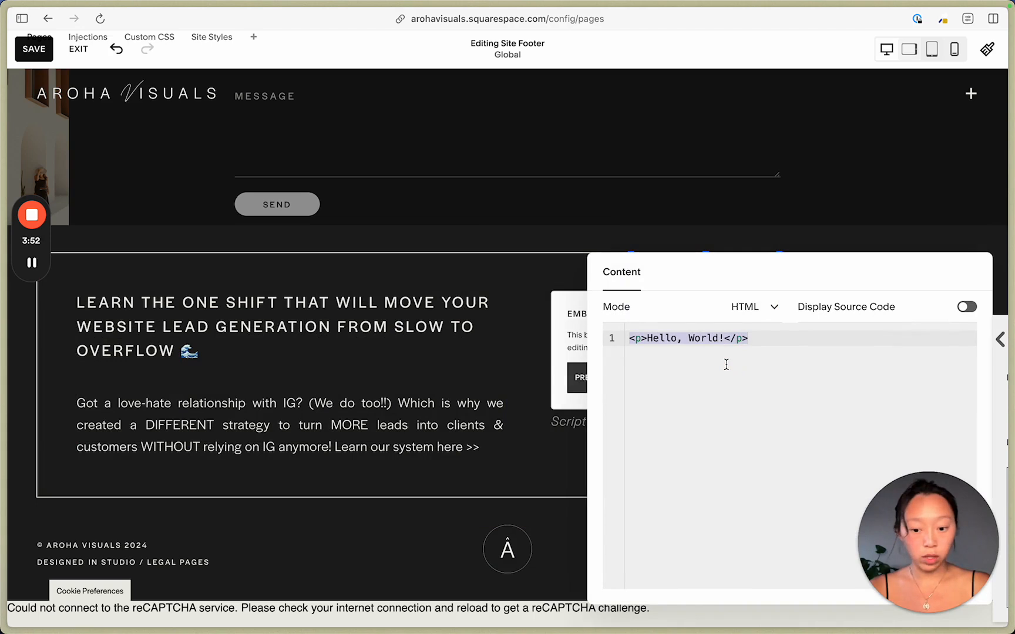
{"action": "key", "text": "super+v"}
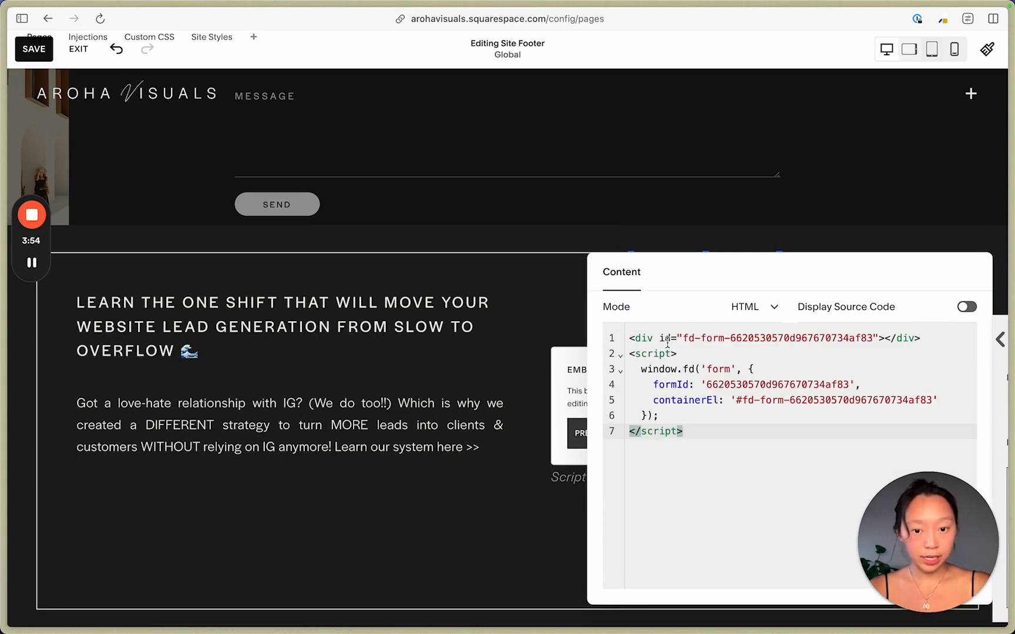
{"action": "left_click", "coordinate": [550, 294]}
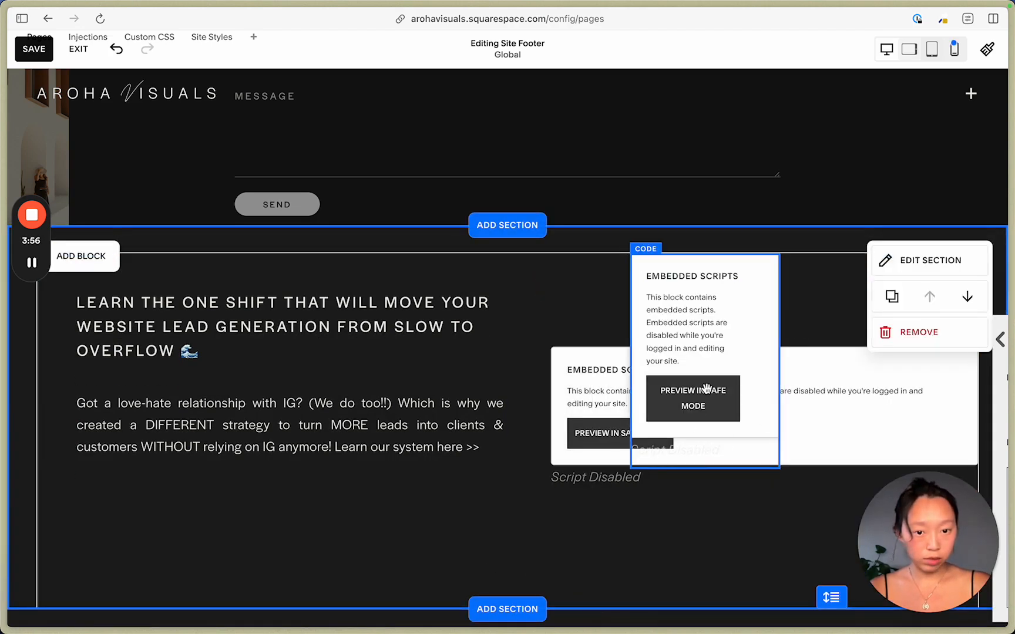
{"action": "left_click", "coordinate": [708, 378]}
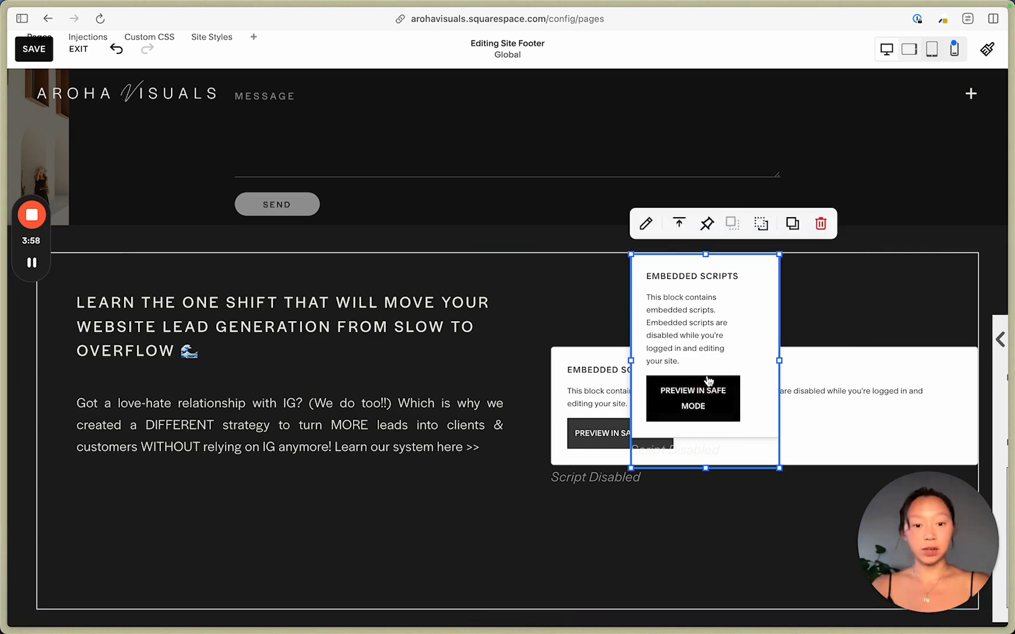
{"action": "key", "text": "Delete"}
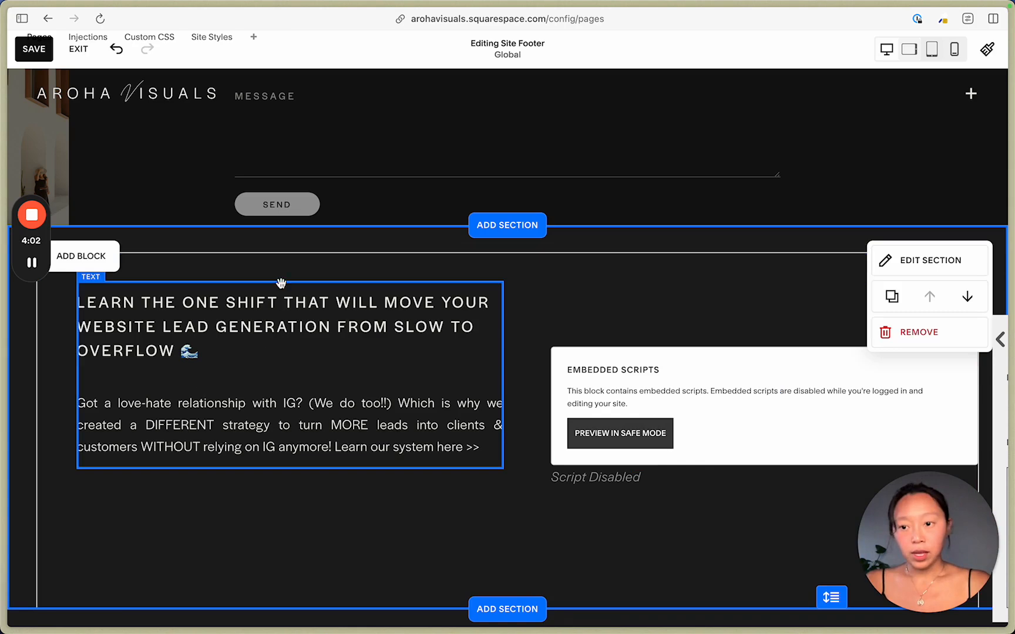
- Add an Embed block to the site footer and place it beside the footer text
{"action": "left_click", "coordinate": [81, 256]}
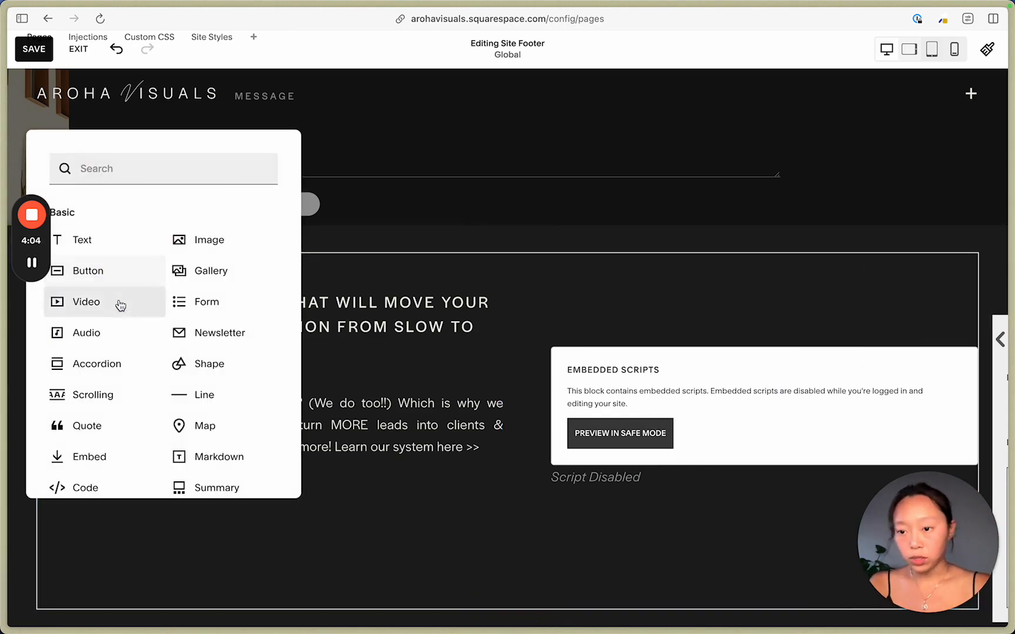
{"action": "left_click", "coordinate": [114, 454]}
{"action": "left_click_drag", "start_coordinate": [209, 392], "coordinate": [612, 364]}
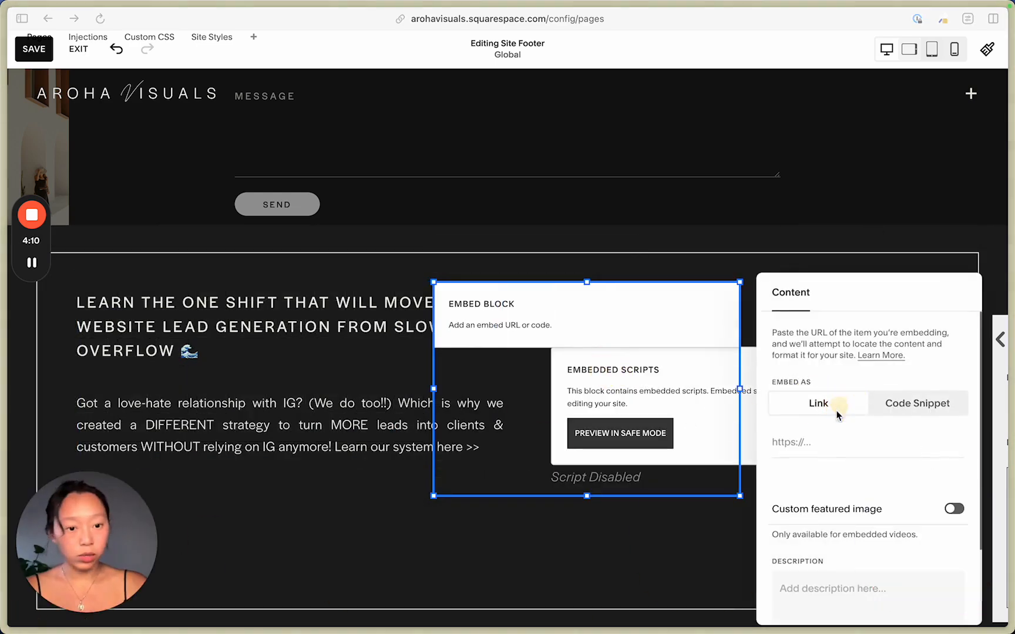
- Set the Embed block to embed as a Code Snippet and paste the Flodesk inline code as its embed data
{"action": "left_click", "coordinate": [851, 441]}
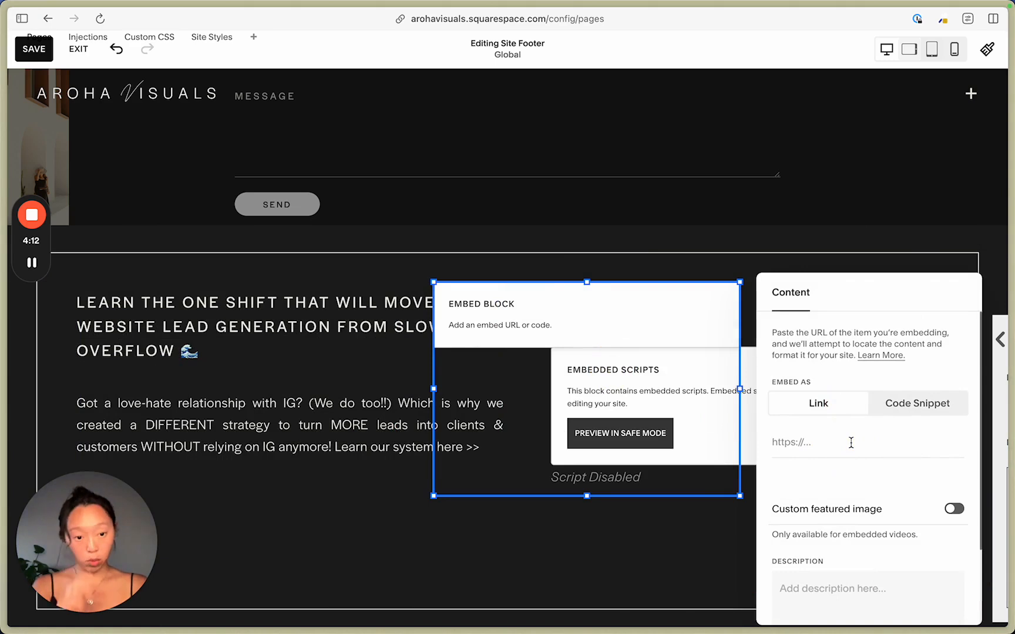
{"action": "left_click", "coordinate": [919, 411]}
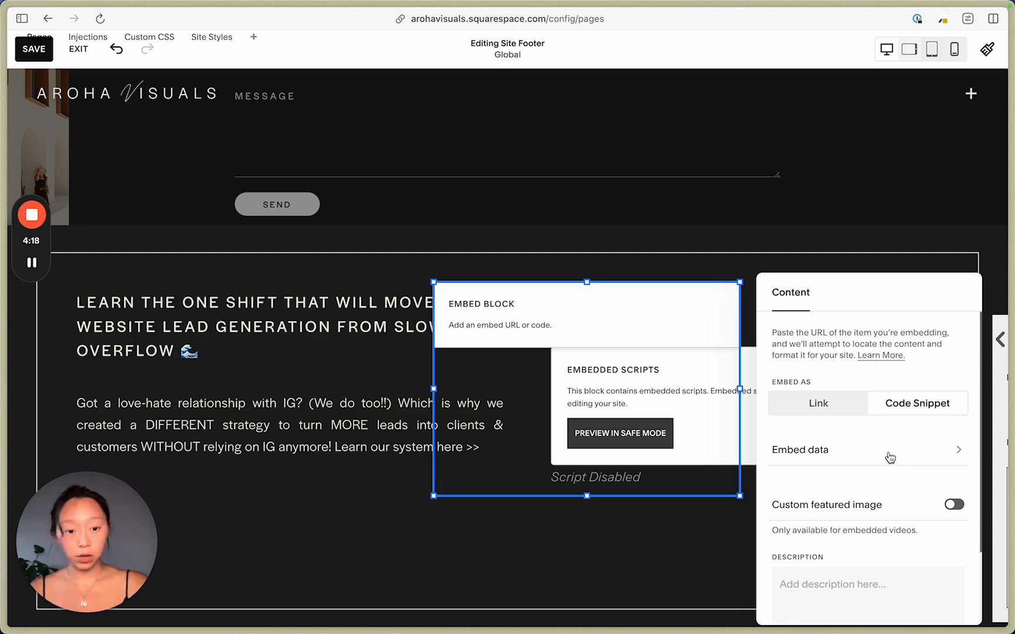
{"action": "left_click", "coordinate": [890, 458]}
{"action": "left_click", "coordinate": [888, 456]}
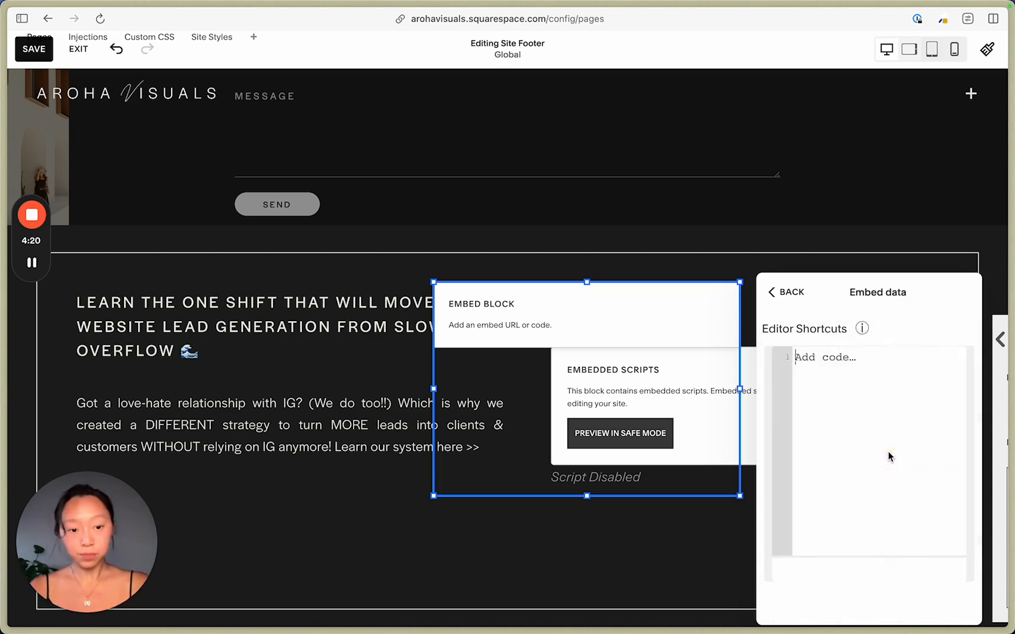
{"action": "key", "text": "super+v"}
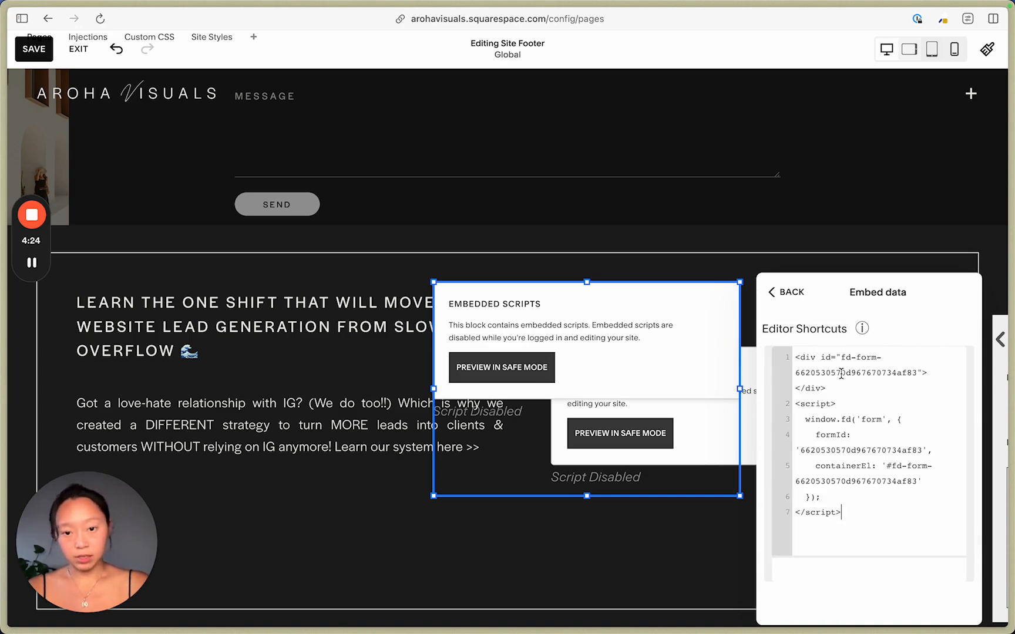
- Remove the Embed block from the footer and leave page editing
{"action": "left_click", "coordinate": [656, 270]}
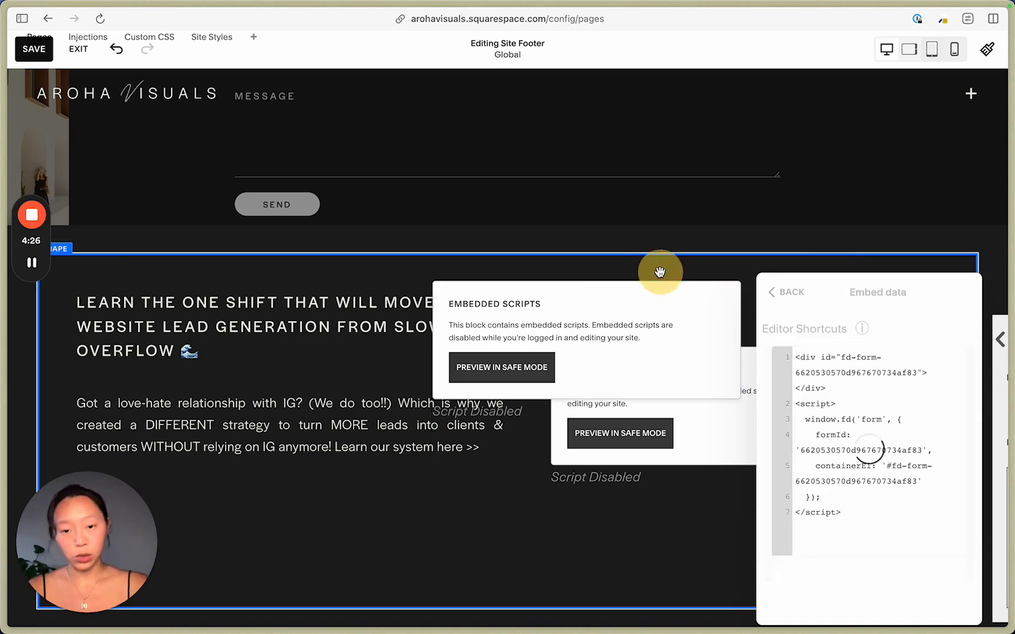
{"action": "left_click", "coordinate": [666, 301]}
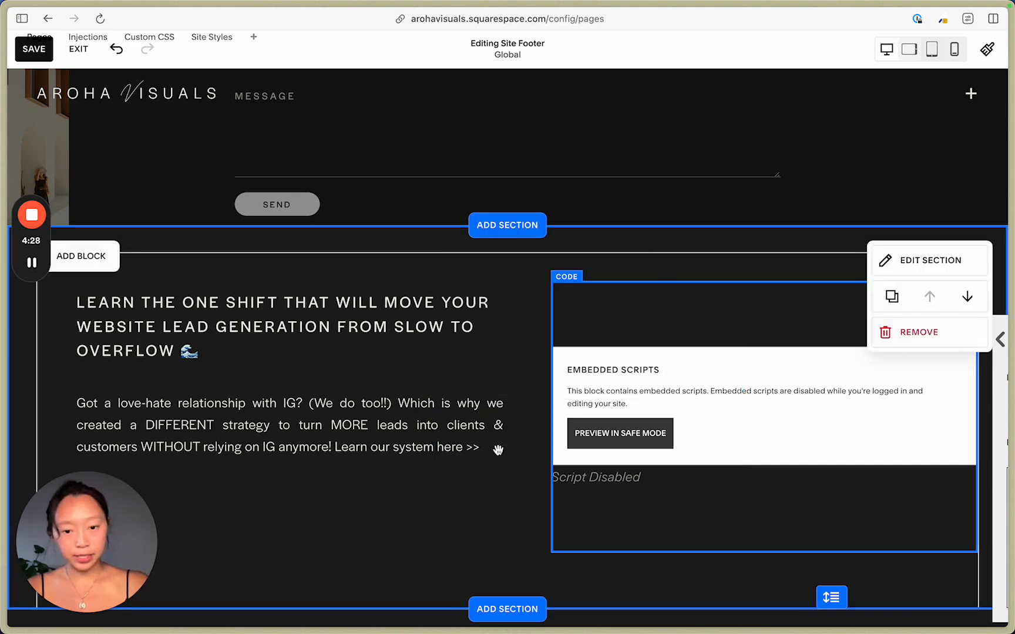
{"action": "left_click", "coordinate": [86, 59]}
{"action": "left_click", "coordinate": [268, 157]}
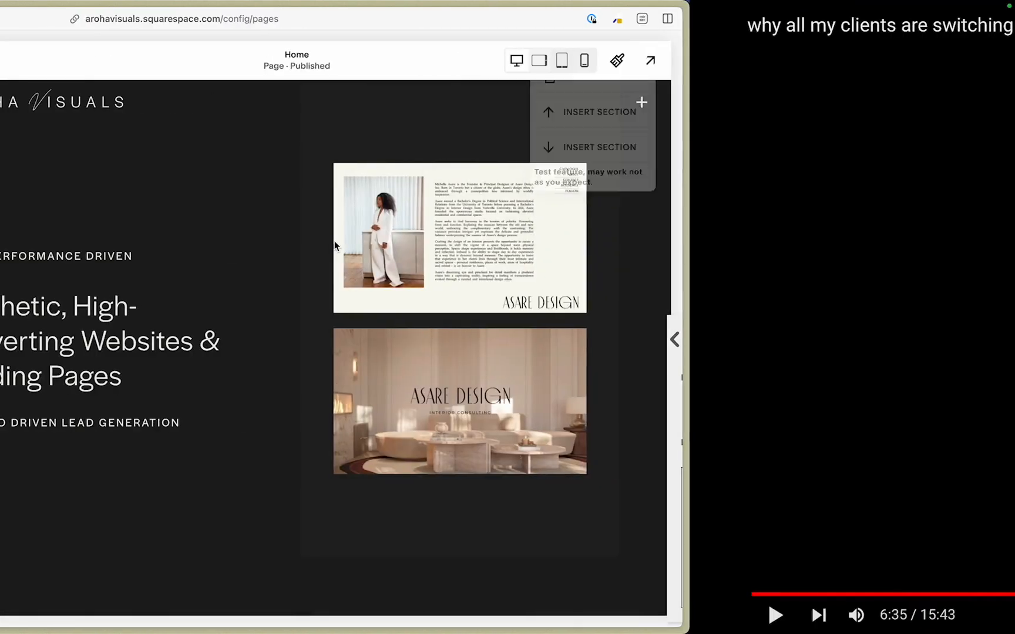
- Switch to Loom, copy the link of the "Adopting Mishka" video, and return to the Squarespace page list
{"action": "key", "text": "ctrl+Left"}
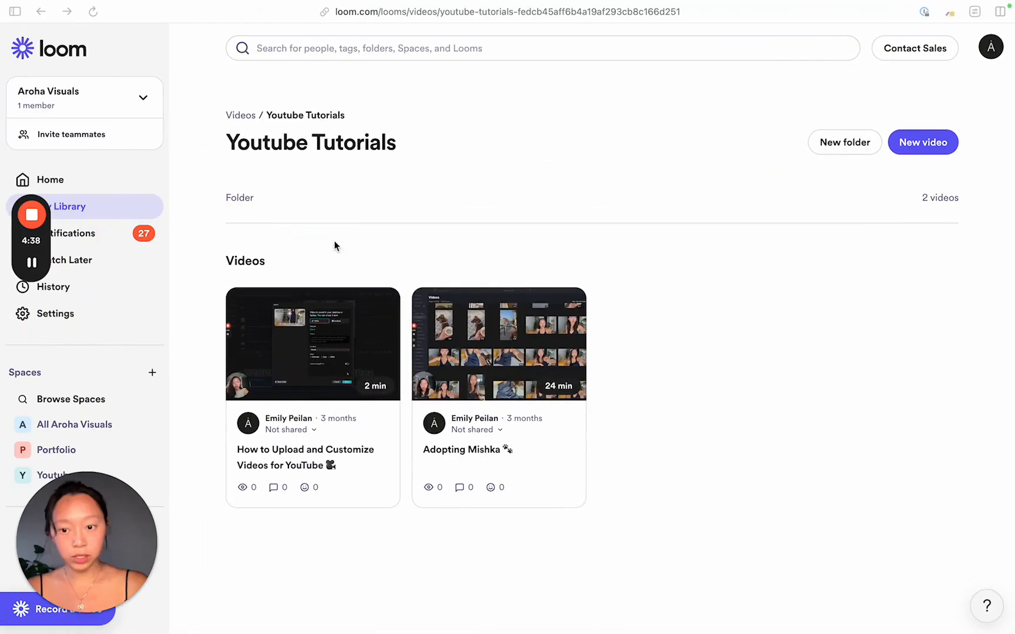
{"action": "left_click", "coordinate": [748, 352]}
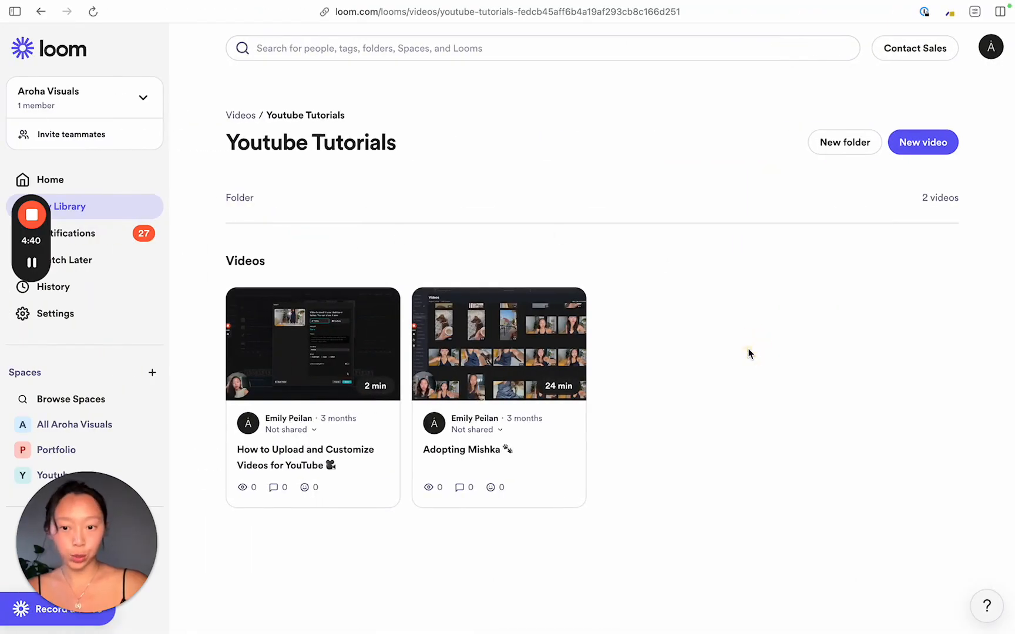
{"action": "mouse_move", "coordinate": [566, 311]}
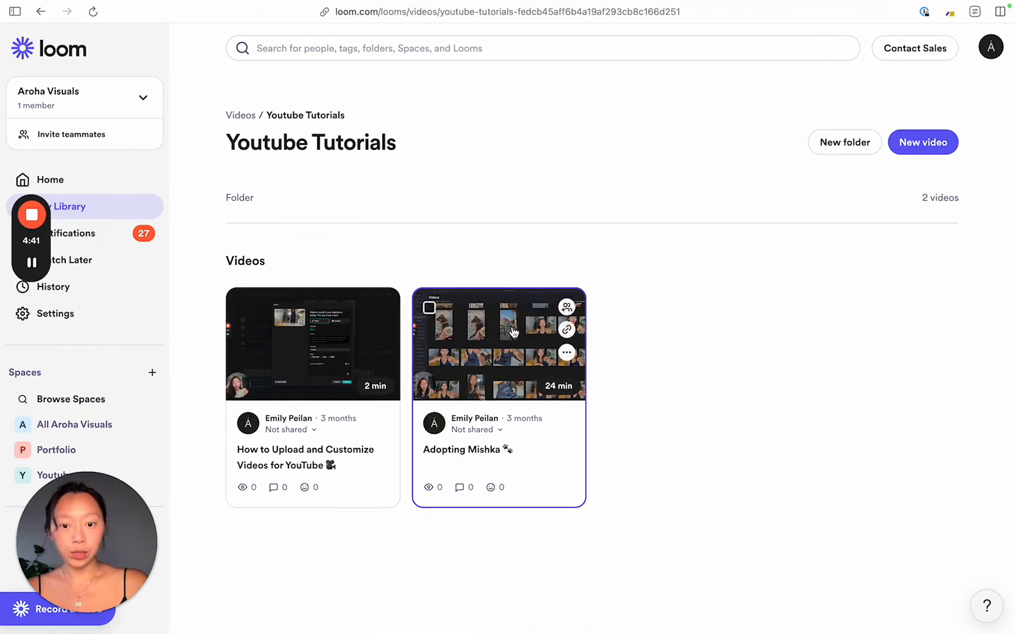
{"action": "left_click", "coordinate": [567, 331]}
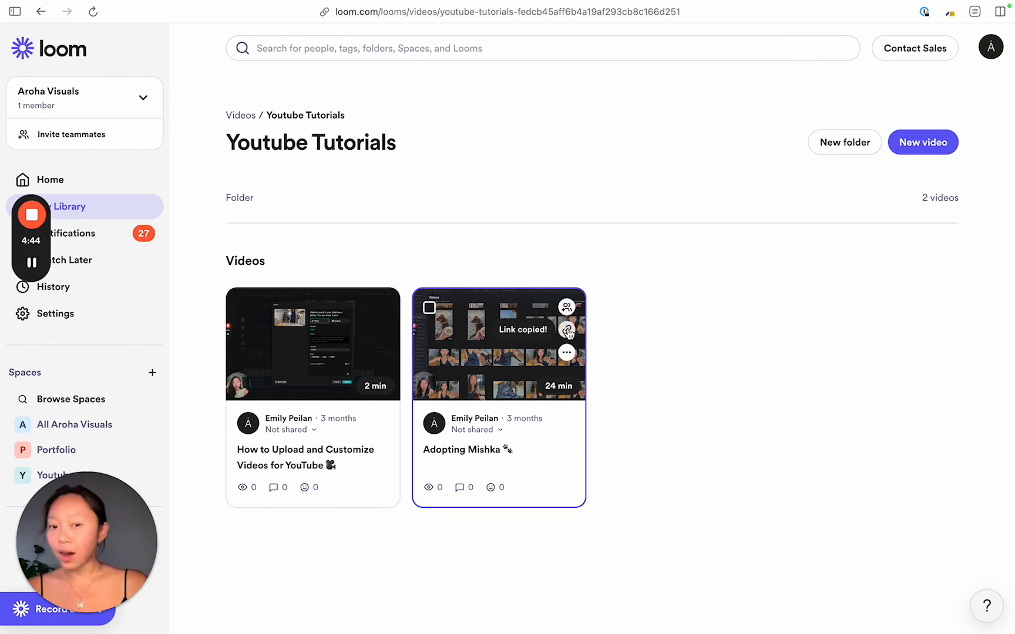
{"action": "left_click", "coordinate": [787, 372]}
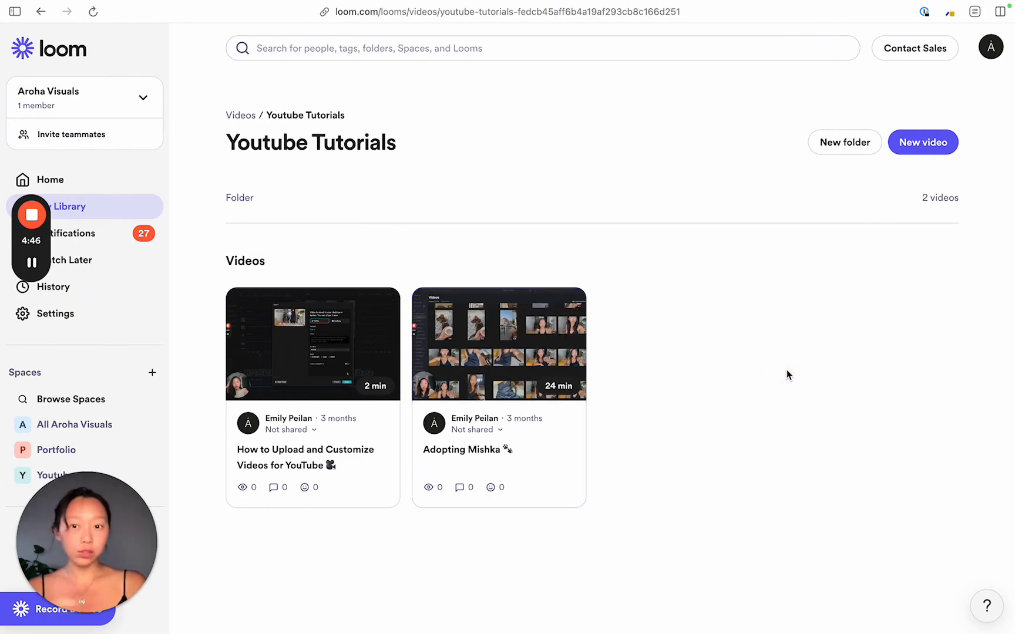
{"action": "key", "text": "ctrl+Right"}
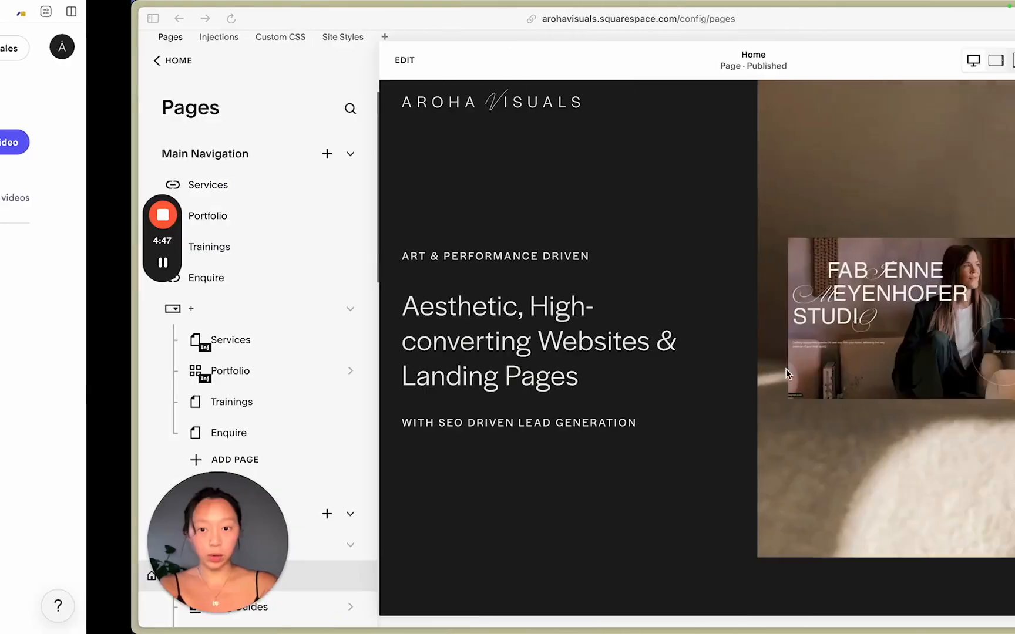
- Add a blank page named "test video embed" to the Not Linked pages
{"action": "scroll", "coordinate": [189, 168], "scroll_direction": "down", "scroll_amount": 10}
{"action": "scroll", "coordinate": [189, 176], "scroll_direction": "up", "scroll_amount": 7}
{"action": "left_click", "coordinate": [195, 297]}
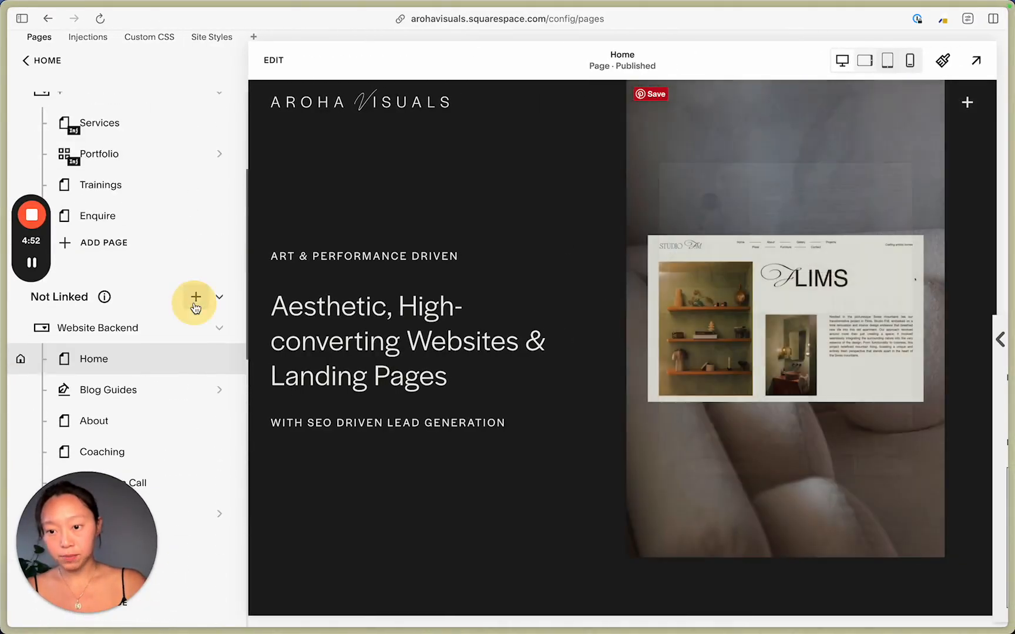
{"action": "left_click", "coordinate": [288, 170]}
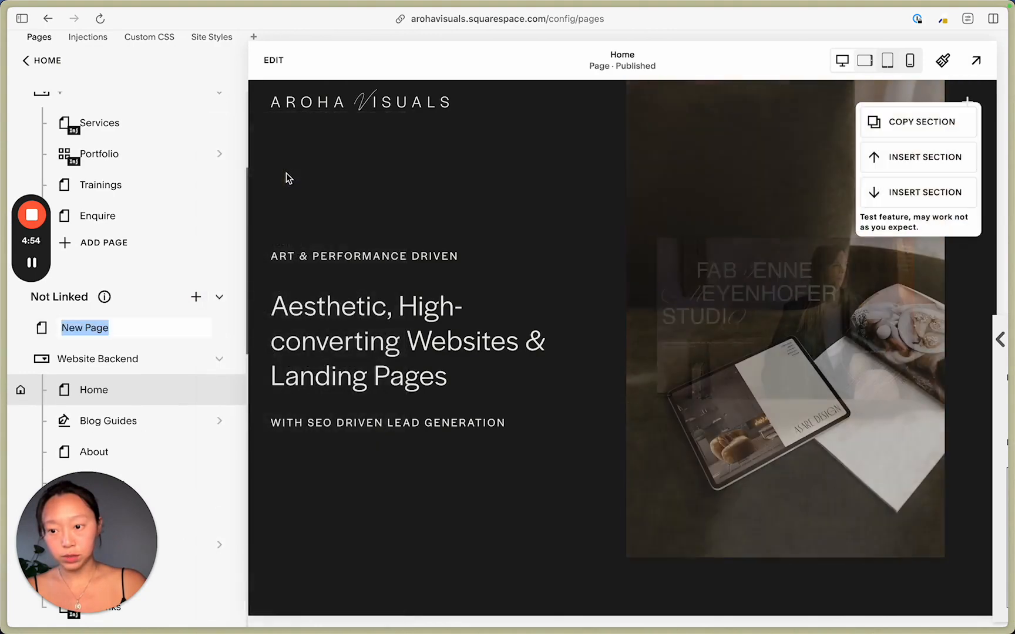
{"action": "type", "text": "test"}
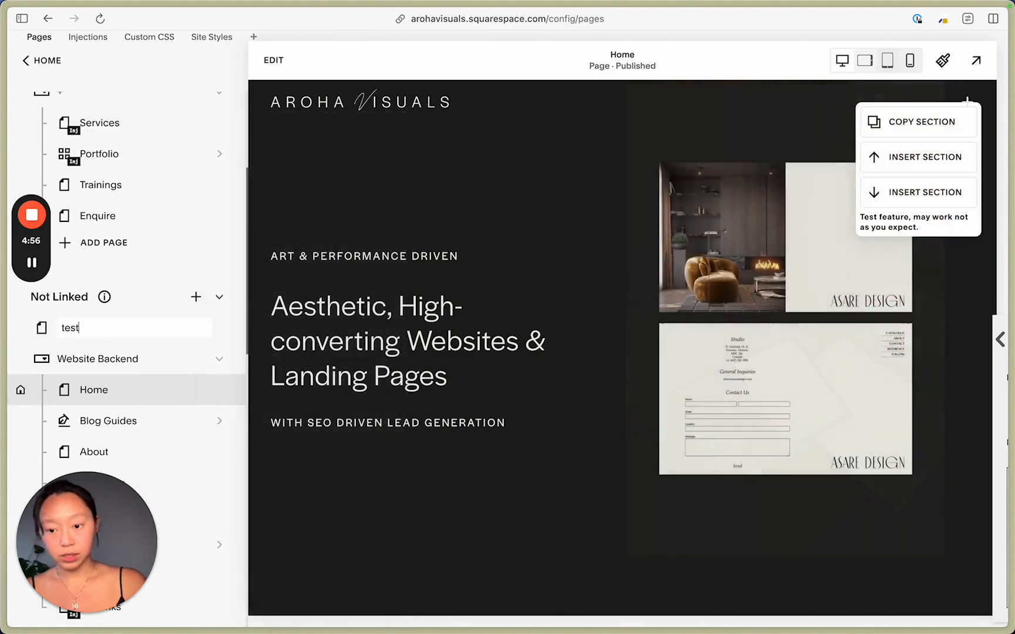
{"action": "type", "text": " video embed"}
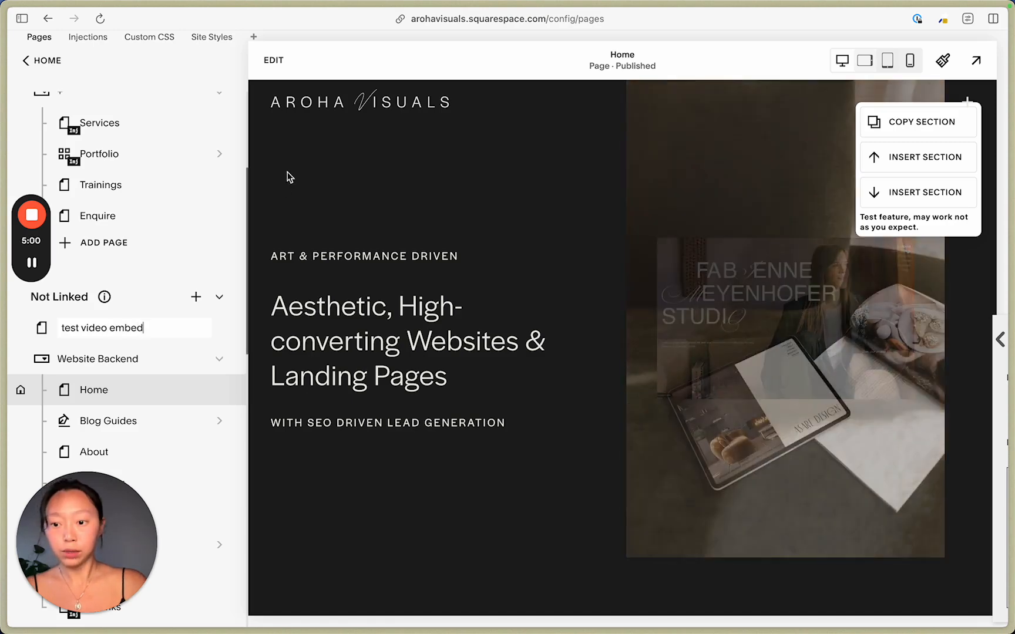
{"action": "key", "text": "Return"}
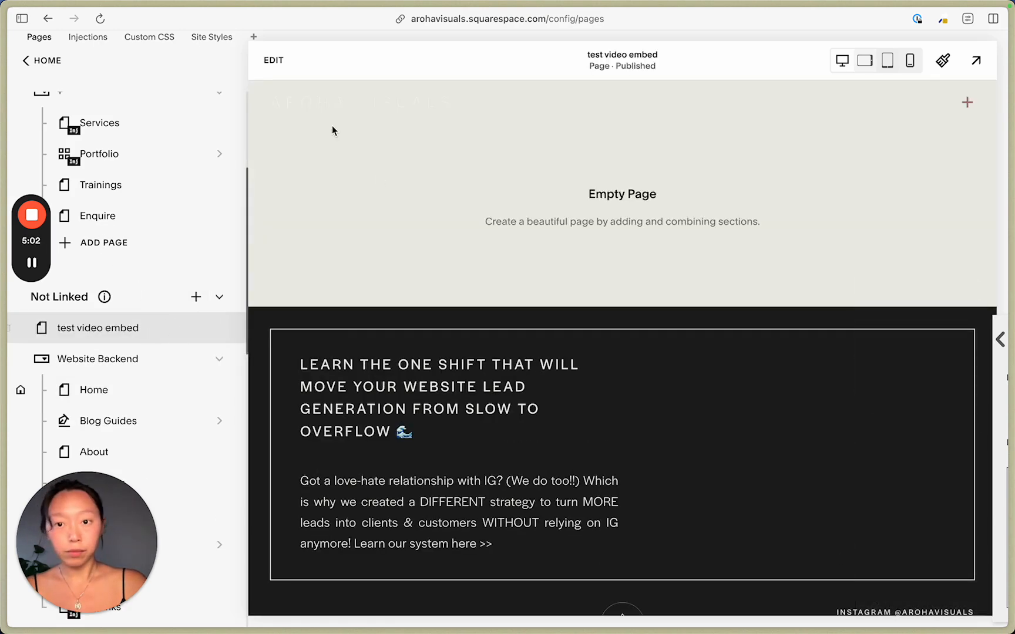
- Start editing the "test video embed" page and add a blank section to it
{"action": "left_click", "coordinate": [278, 62]}
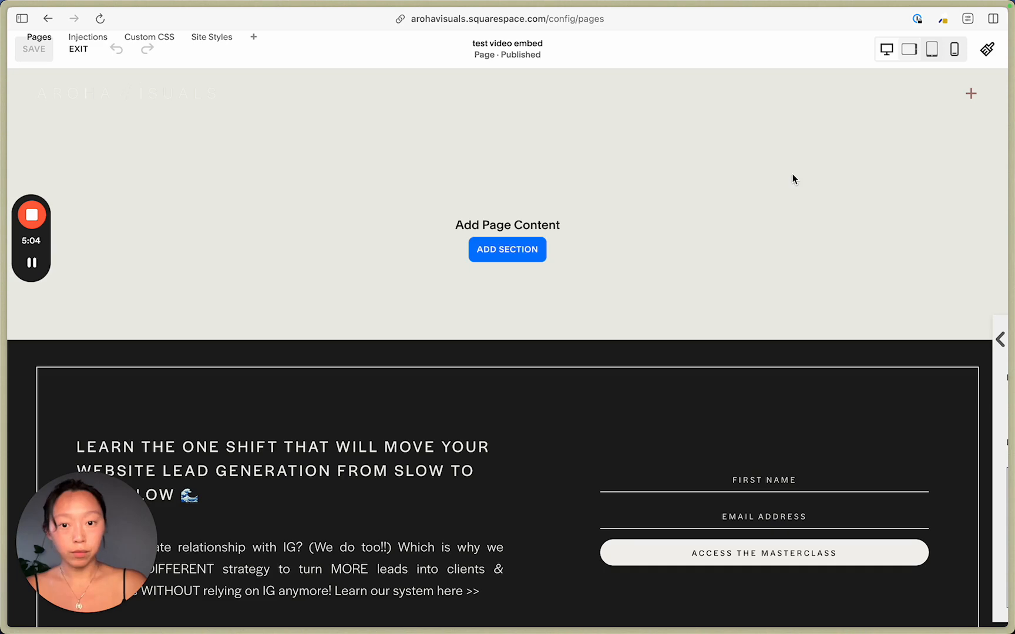
{"action": "left_click", "coordinate": [529, 261]}
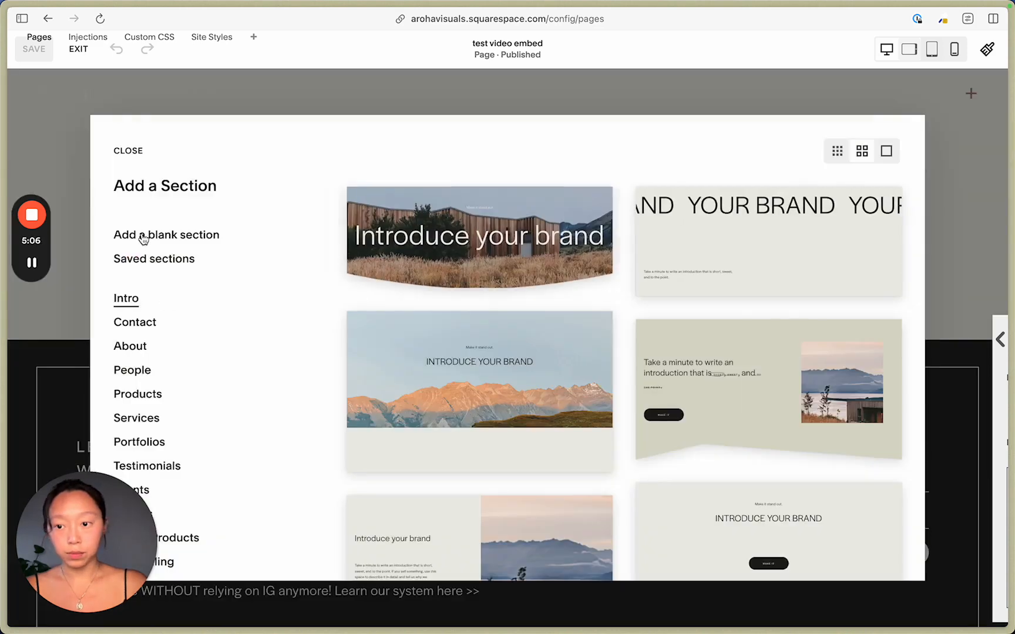
{"action": "left_click", "coordinate": [148, 237]}
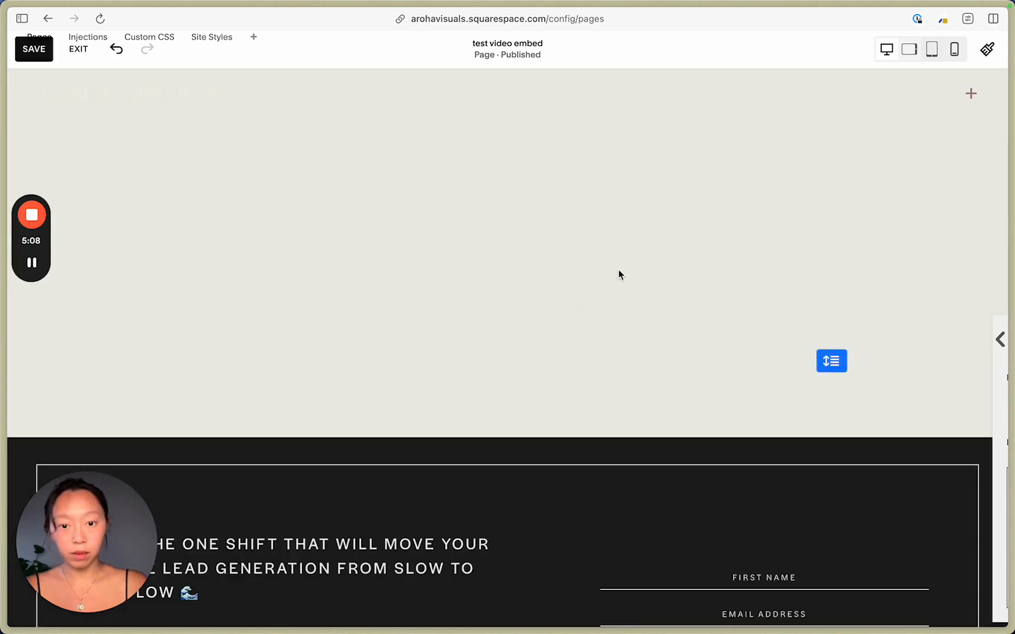
- Add a Code block to the blank section and enlarge it to nearly the full section width
{"action": "left_click", "coordinate": [90, 102]}
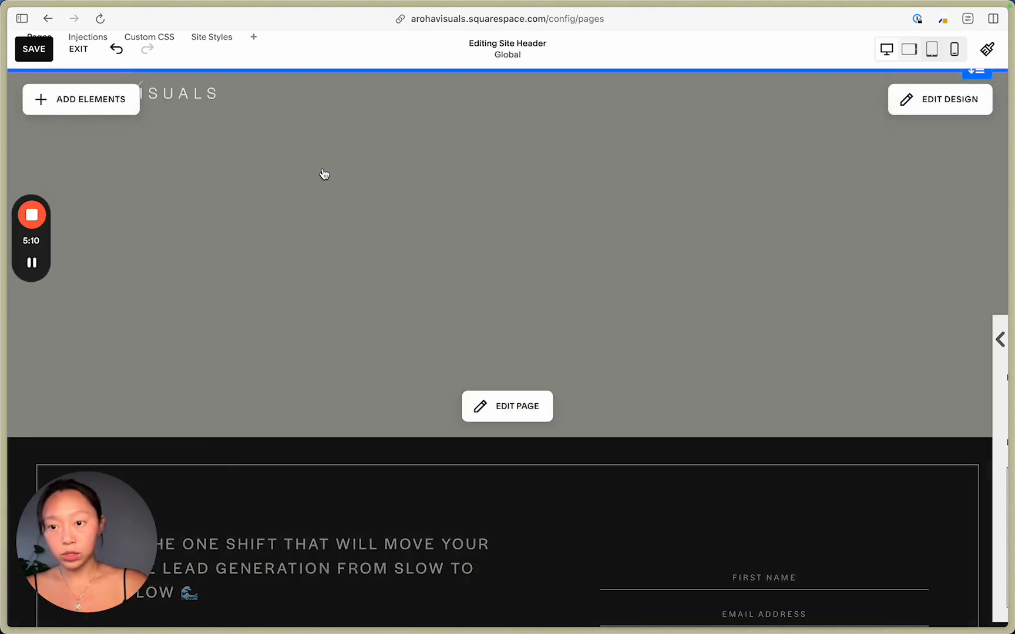
{"action": "left_click", "coordinate": [322, 169]}
{"action": "left_click", "coordinate": [66, 109]}
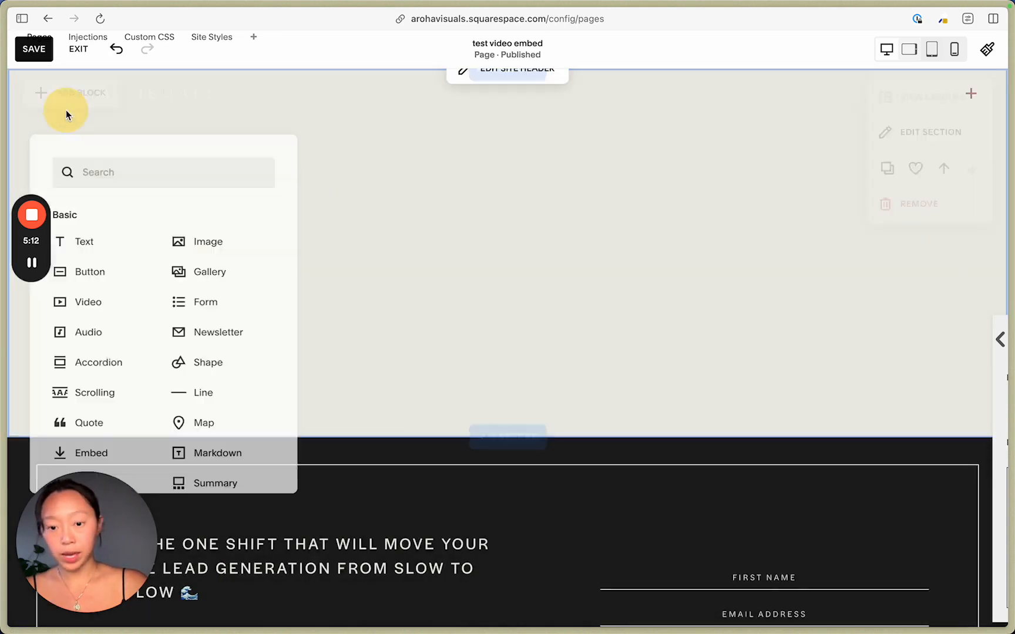
{"action": "type", "text": "code"}
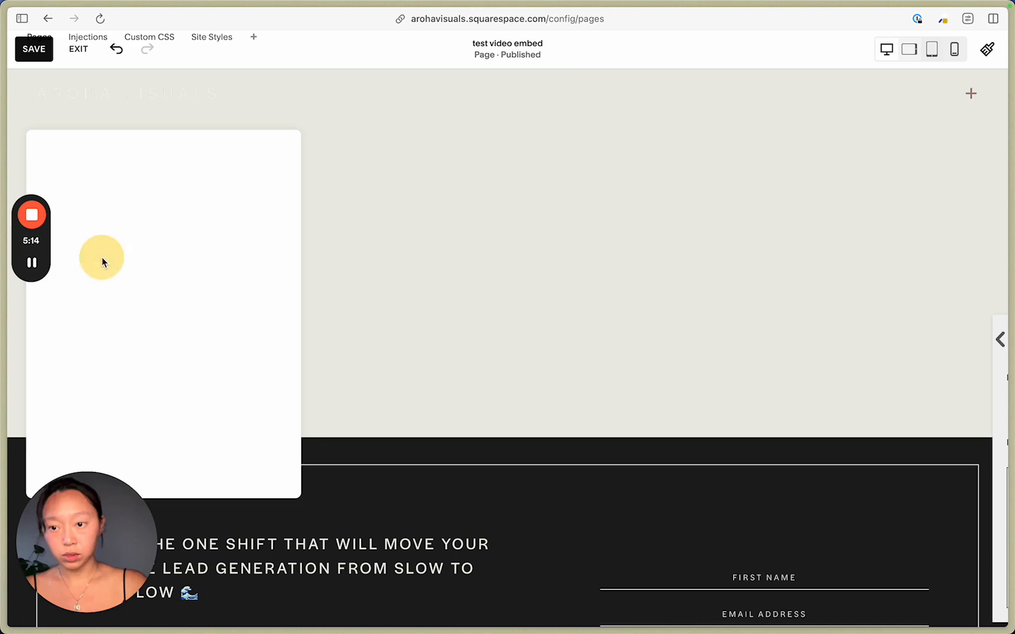
{"action": "left_click", "coordinate": [101, 256]}
{"action": "left_click_drag", "start_coordinate": [187, 305], "coordinate": [963, 508]}
{"action": "left_click", "coordinate": [534, 518]}
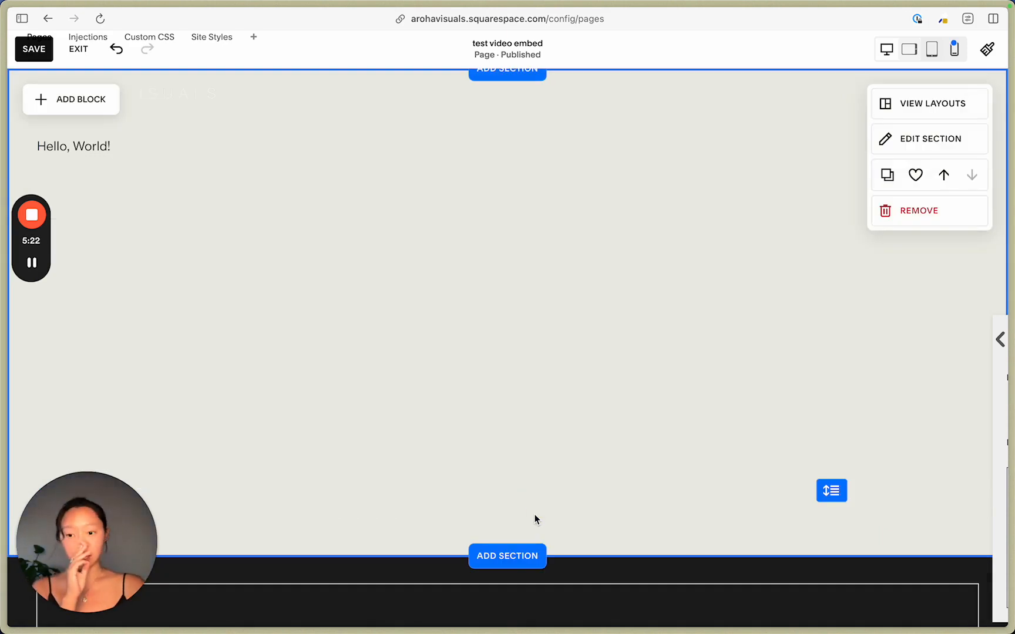
- Replace the Code block's sample content with the copied Loom share link
{"action": "double_click", "coordinate": [505, 319]}
{"action": "left_click", "coordinate": [755, 250]}
{"action": "key", "text": "cmd+a"}
{"action": "key", "text": "cmd+v"}
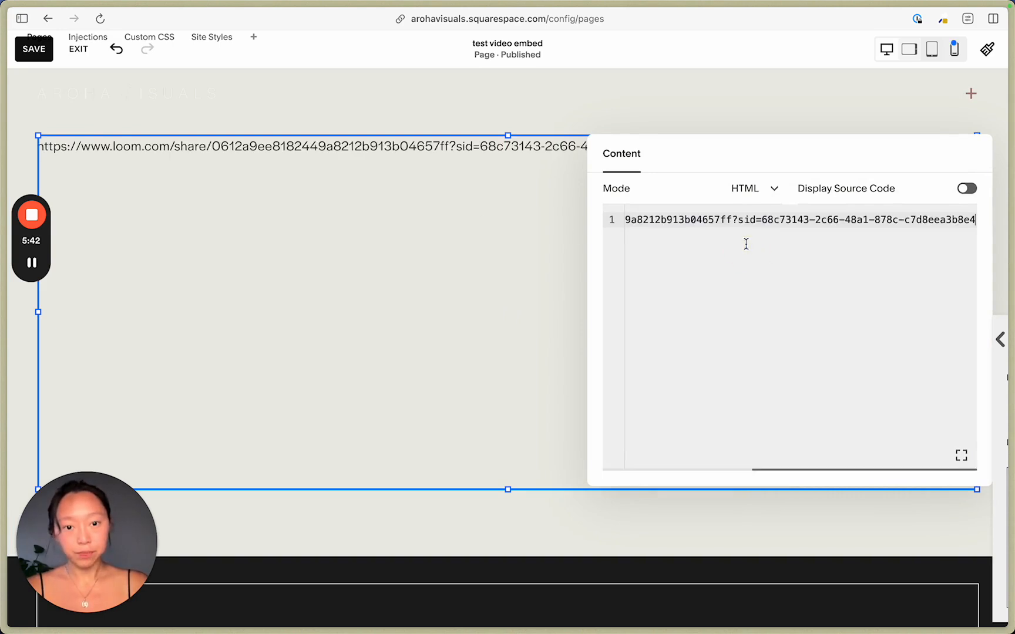
- Clear the Code block's content and move the empty block up to the top of the section
{"action": "key", "text": "cmd+a"}
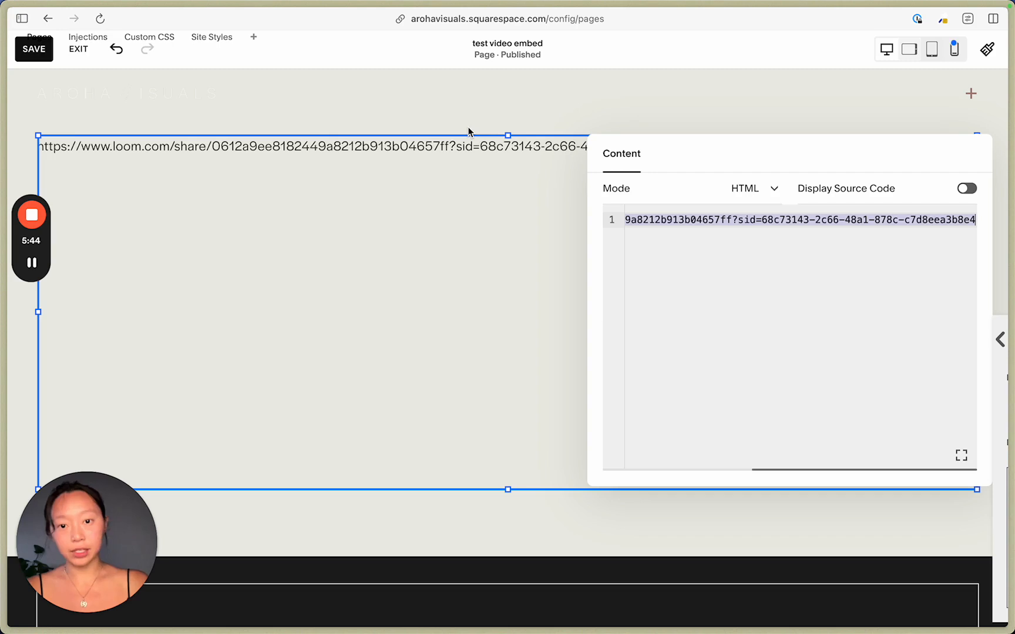
{"action": "key", "text": "BackSpace"}
{"action": "left_click", "coordinate": [436, 111]}
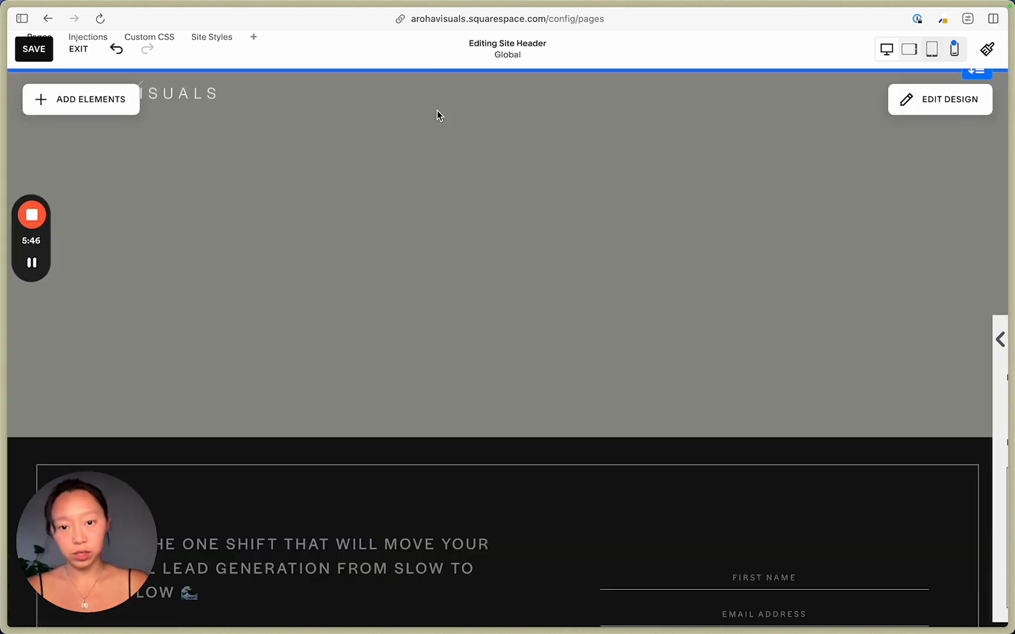
{"action": "left_click", "coordinate": [324, 264]}
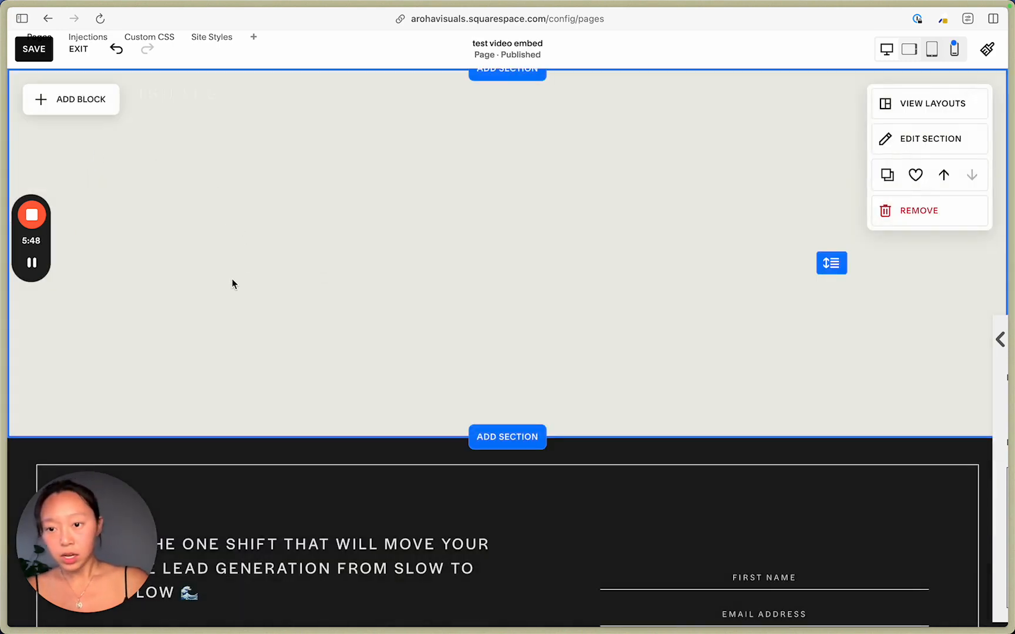
{"action": "left_click_drag", "start_coordinate": [249, 249], "coordinate": [248, 171]}
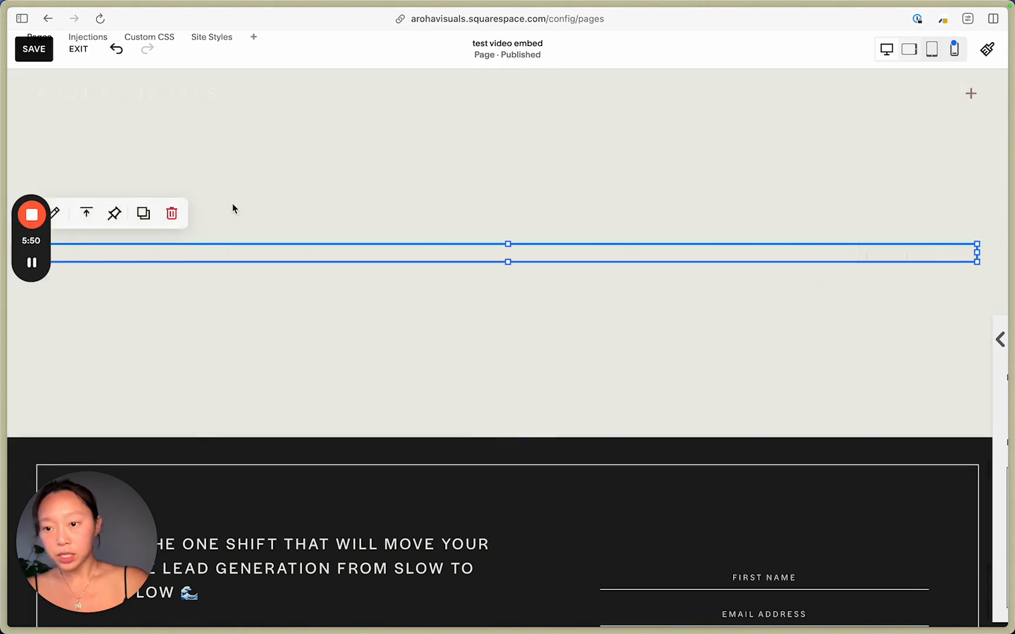
{"action": "left_click", "coordinate": [253, 199]}
- Place a Video block below the empty Code block and start adding its video from a YouTube or Vimeo link
{"action": "left_click", "coordinate": [67, 103]}
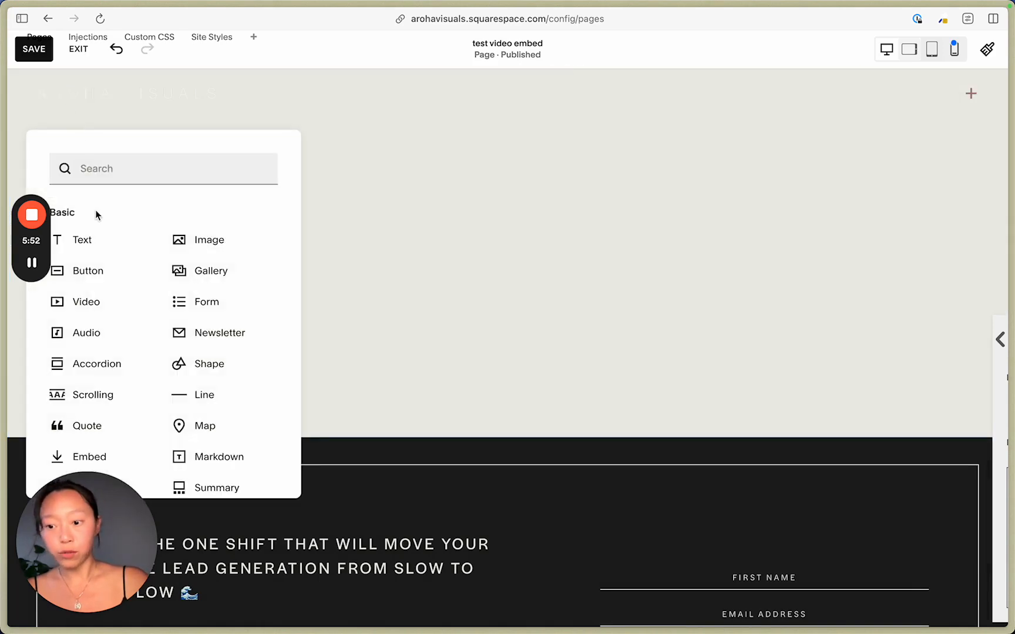
{"action": "left_click", "coordinate": [111, 308]}
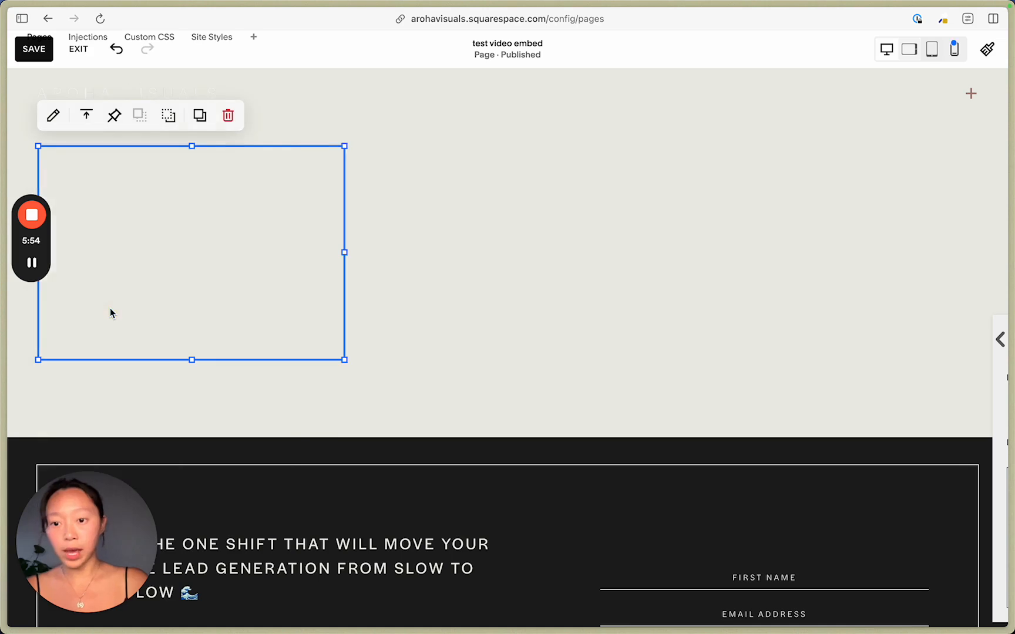
{"action": "left_click_drag", "start_coordinate": [275, 199], "coordinate": [360, 419]}
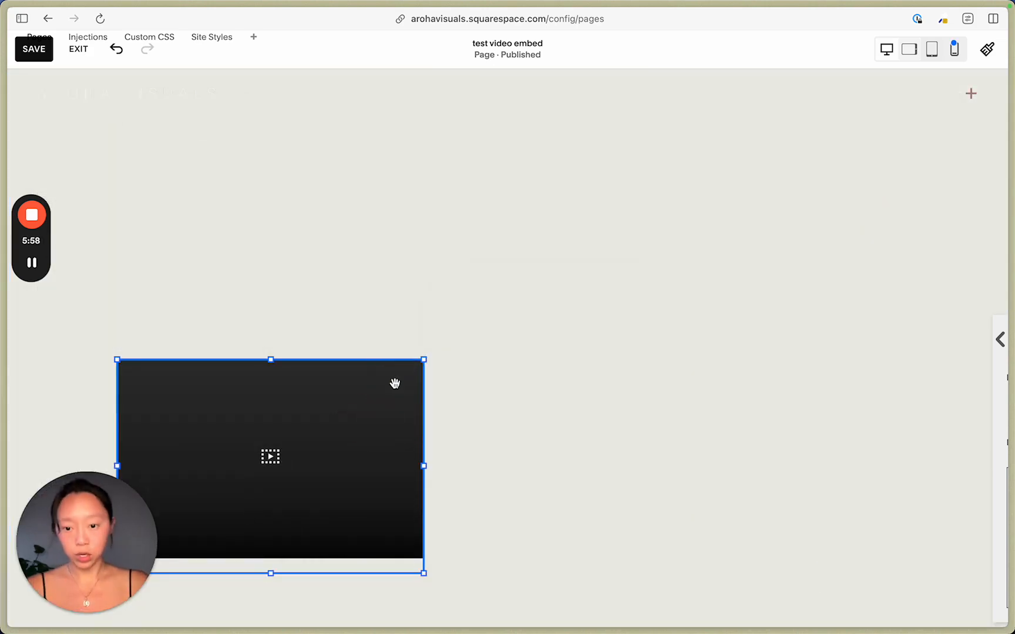
{"action": "left_click", "coordinate": [395, 385]}
{"action": "left_click", "coordinate": [558, 379]}
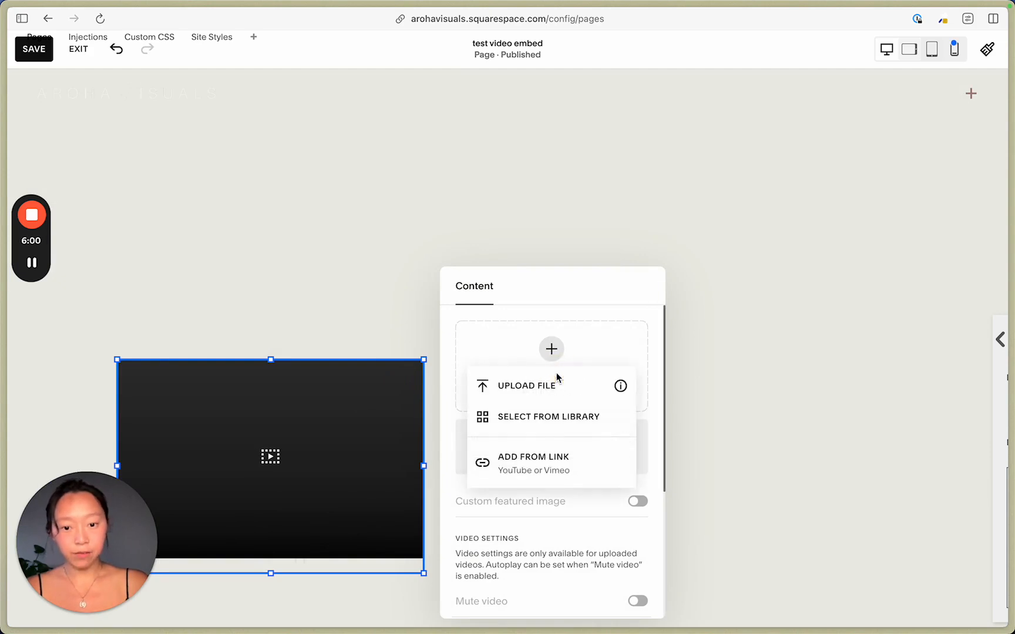
{"action": "left_click", "coordinate": [561, 470]}
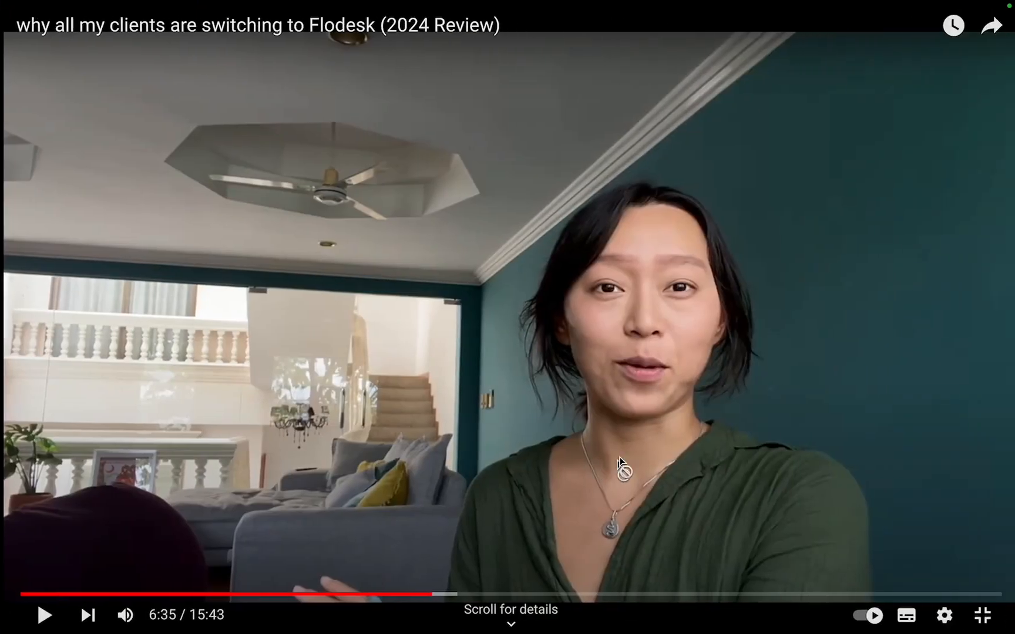
- Exit full screen on the YouTube video "why all my clients are switching to Flodesk (2024 Review)" and view its embed code
{"action": "left_click", "coordinate": [979, 615]}
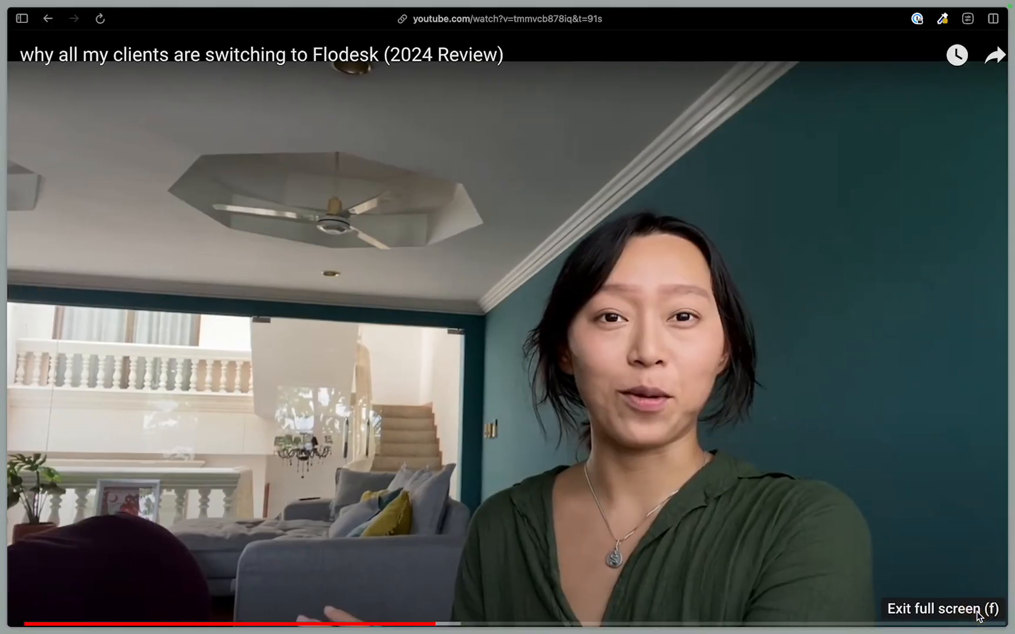
{"action": "scroll", "coordinate": [875, 426], "scroll_direction": "down", "scroll_amount": 3}
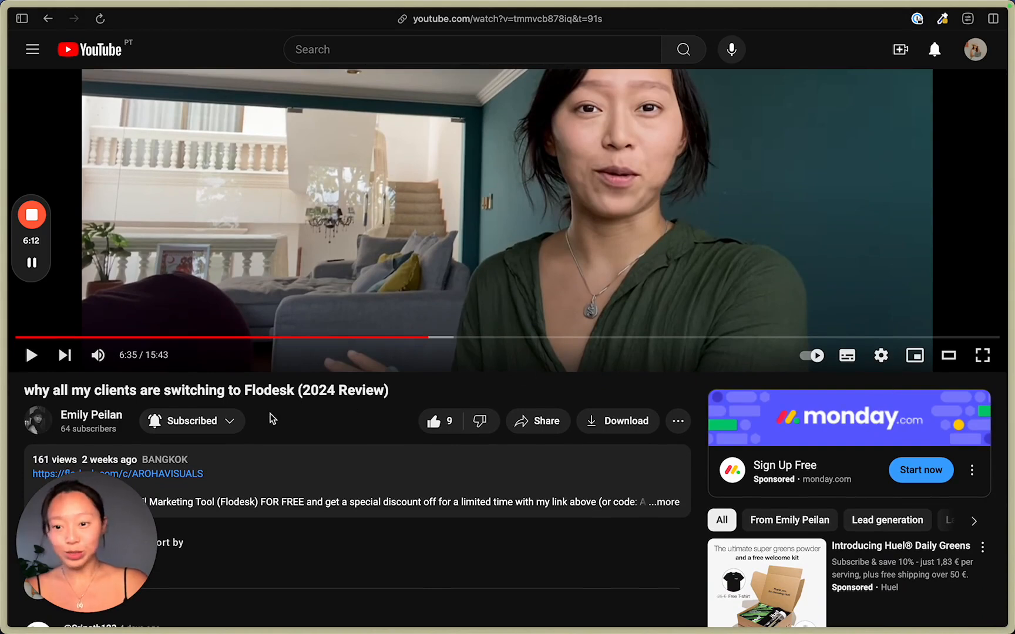
{"action": "scroll", "coordinate": [272, 418], "scroll_direction": "down", "scroll_amount": 2}
{"action": "left_click", "coordinate": [538, 348]}
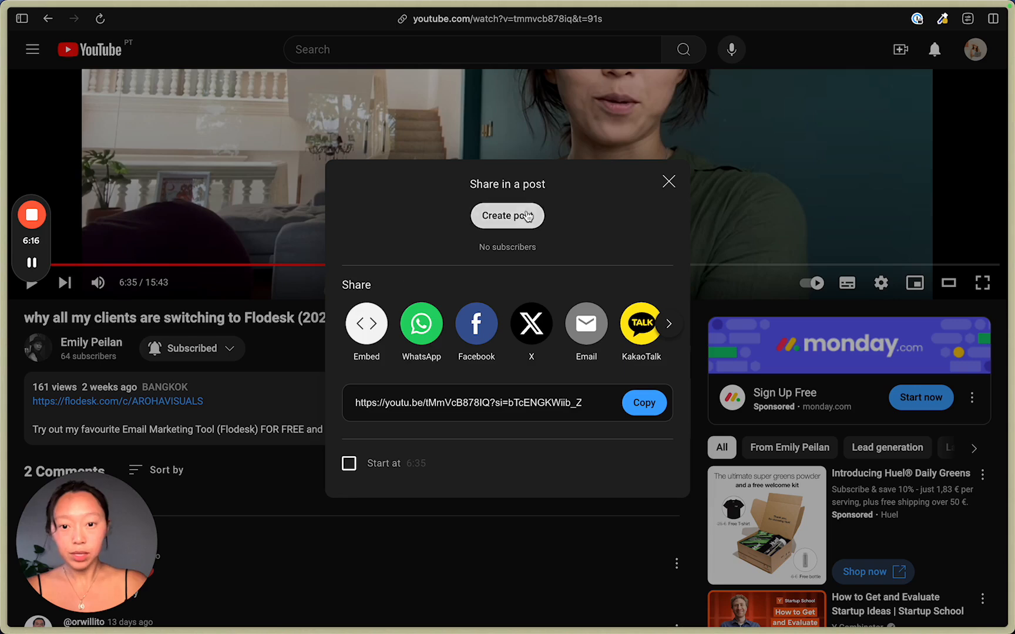
{"action": "left_click", "coordinate": [366, 328]}
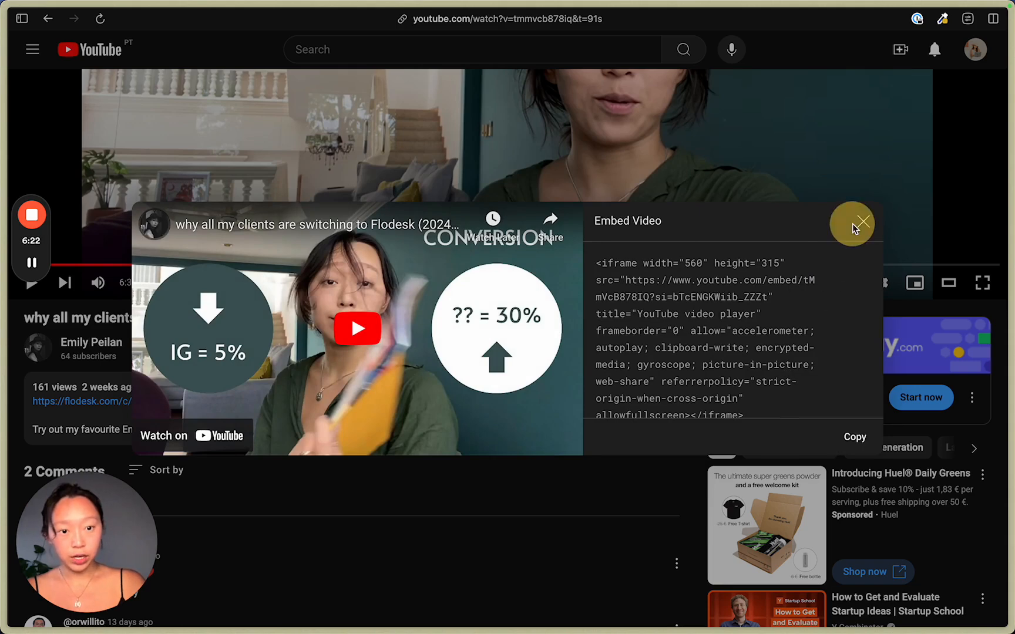
{"action": "left_click", "coordinate": [863, 222]}
- Copy the YouTube video's share link and add it as the source of the Squarespace Video block
{"action": "left_click", "coordinate": [534, 350]}
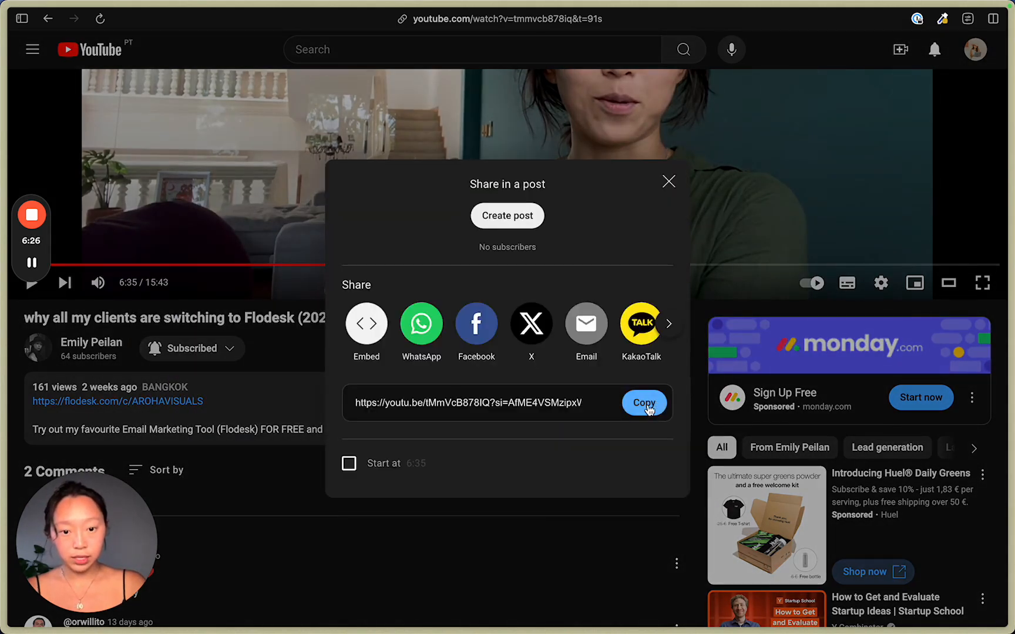
{"action": "left_click", "coordinate": [644, 402]}
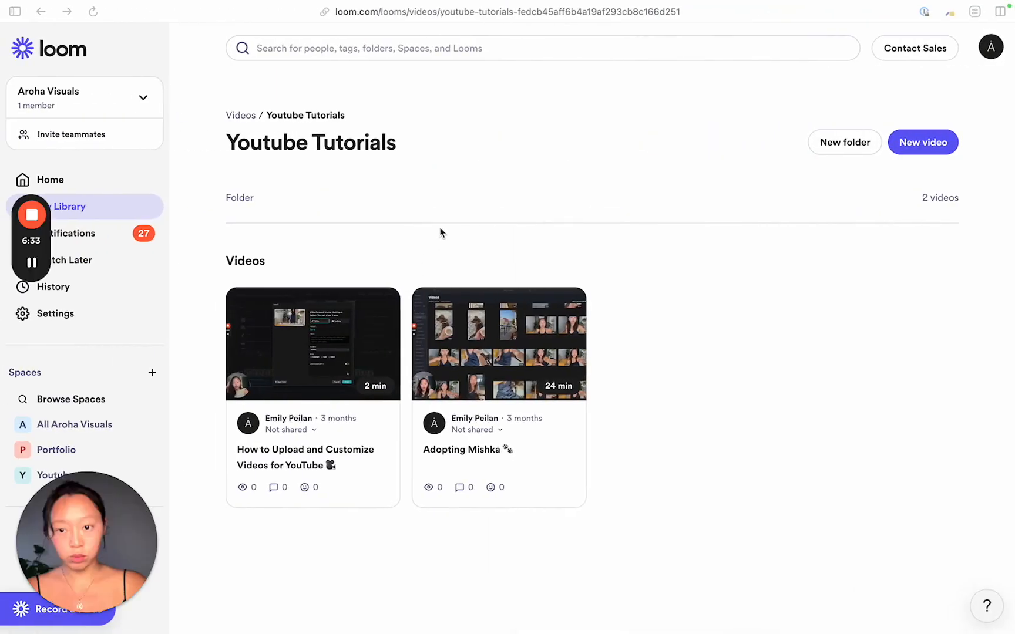
{"action": "mouse_move", "coordinate": [2, 176]}
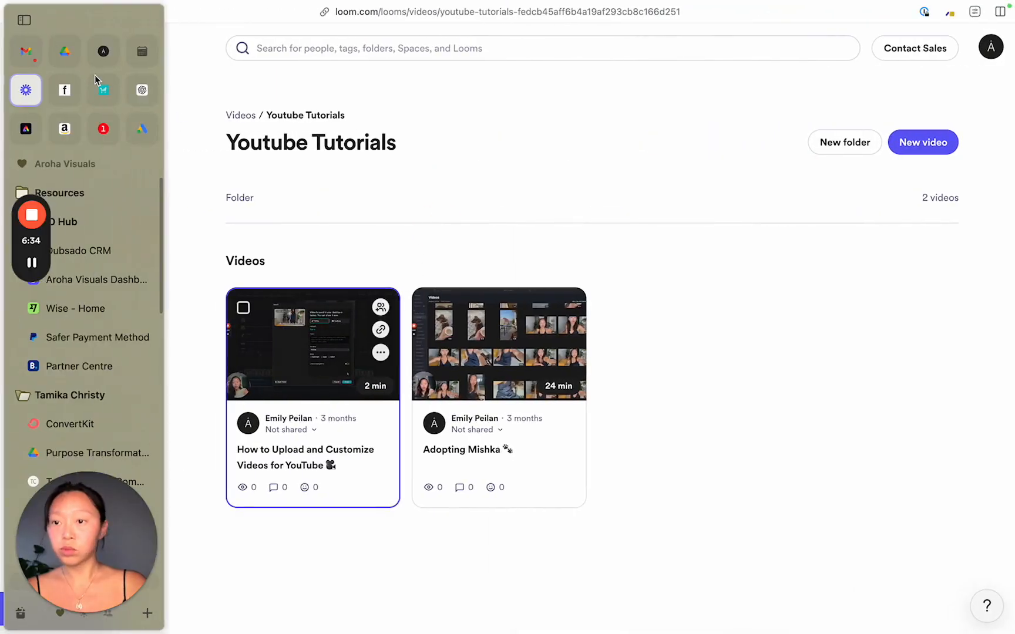
{"action": "left_click", "coordinate": [103, 54]}
{"action": "left_click", "coordinate": [520, 394]}
{"action": "key", "text": "super+v"}
{"action": "left_click", "coordinate": [619, 442]}
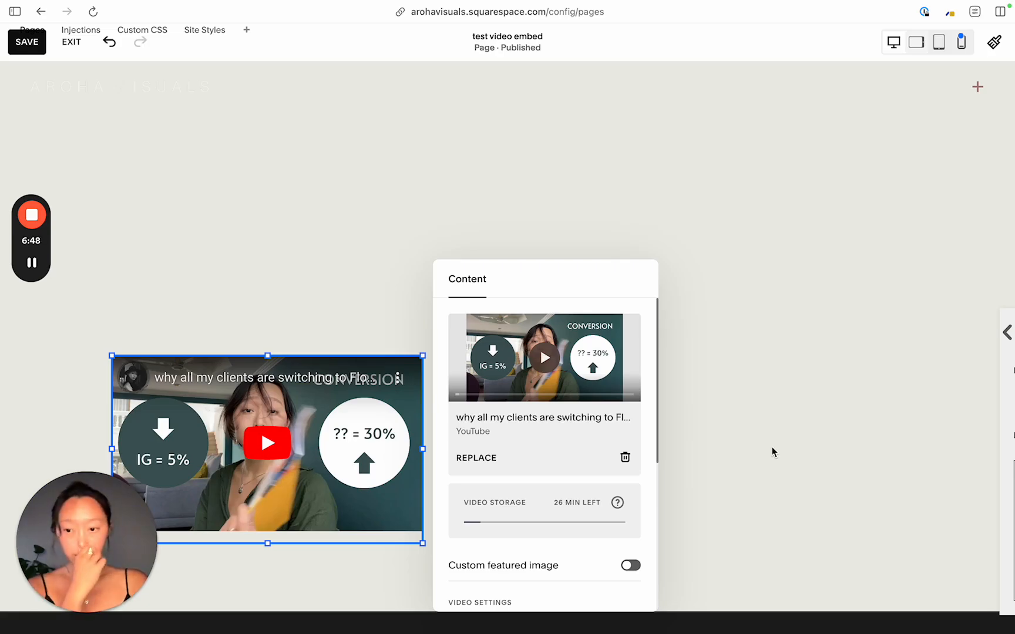
- Switch to YouTube, copy the video's embed code, and return to the Squarespace page editor
{"action": "key", "text": "ctrl+Right"}
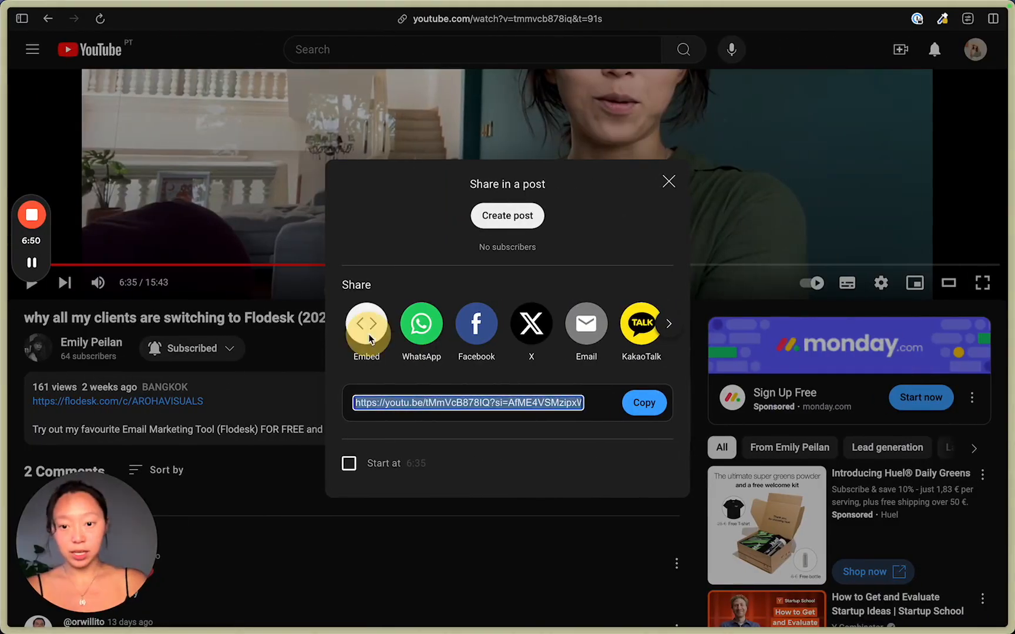
{"action": "left_click", "coordinate": [368, 338]}
{"action": "left_click", "coordinate": [852, 439]}
{"action": "key", "text": "ctrl+Left"}
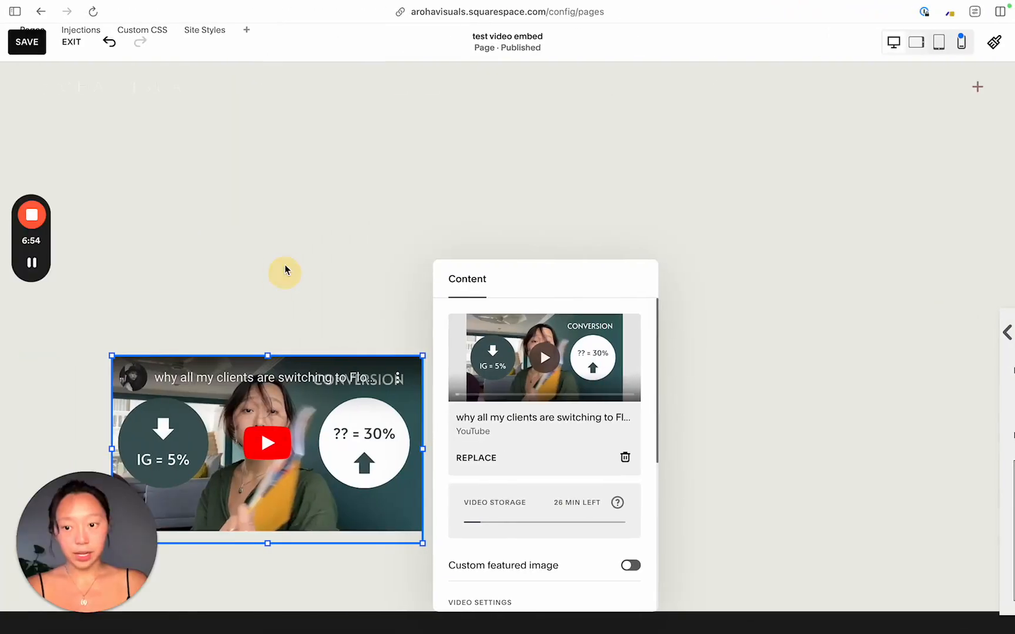
- Paste the YouTube embed code into the empty Code block above the Video block and close its editor
{"action": "left_click", "coordinate": [285, 276]}
{"action": "left_click", "coordinate": [299, 143]}
{"action": "double_click", "coordinate": [299, 141]}
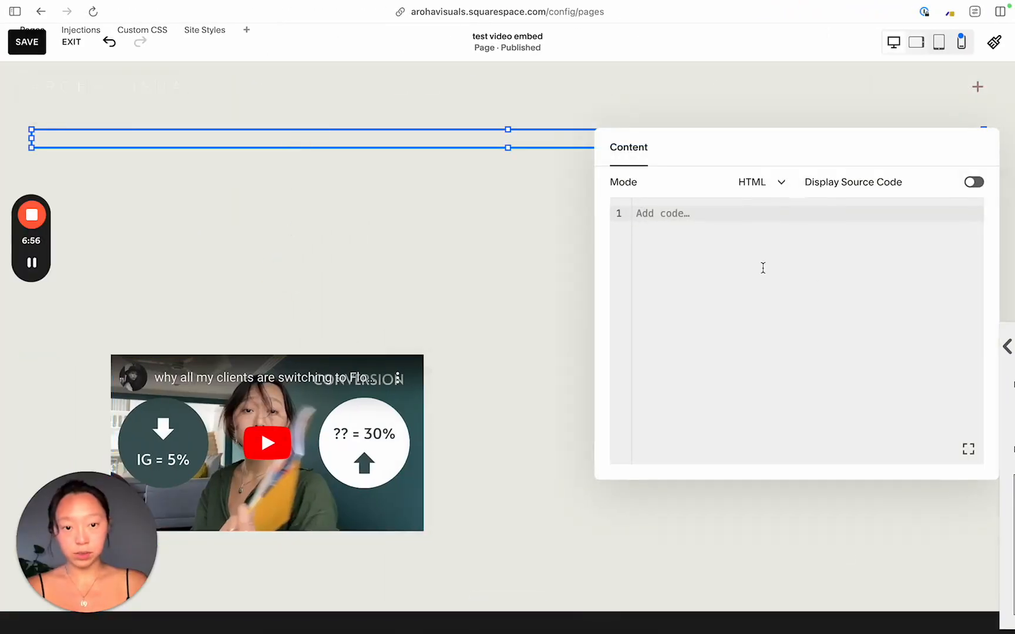
{"action": "left_click", "coordinate": [819, 285]}
{"action": "key", "text": "ctrl+v"}
{"action": "left_click", "coordinate": [415, 260]}
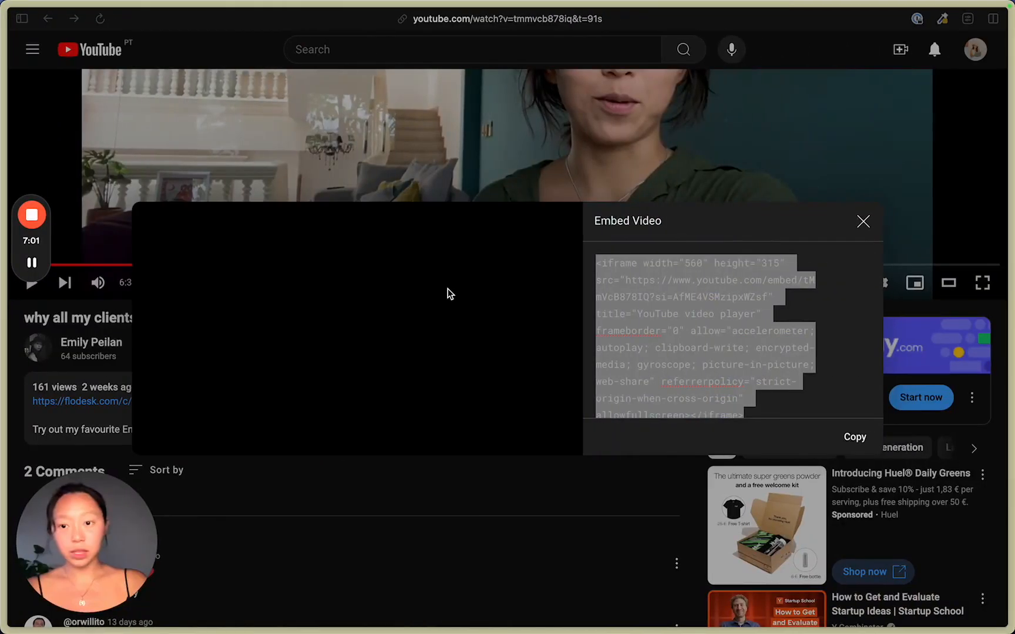
- Close YouTube's embed dialog, switch to Loom, and open the "How to Upload and Customize Videos for YouTube" video in a full window
{"action": "left_click", "coordinate": [864, 223]}
{"action": "mouse_move", "coordinate": [4, 120]}
{"action": "left_click", "coordinate": [27, 96]}
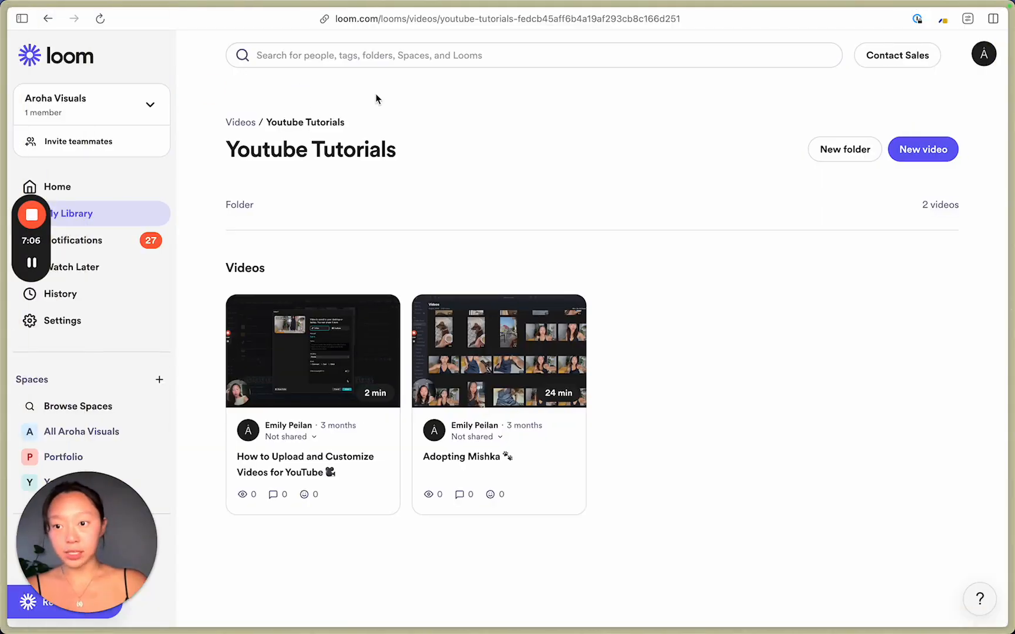
{"action": "mouse_move", "coordinate": [340, 351]}
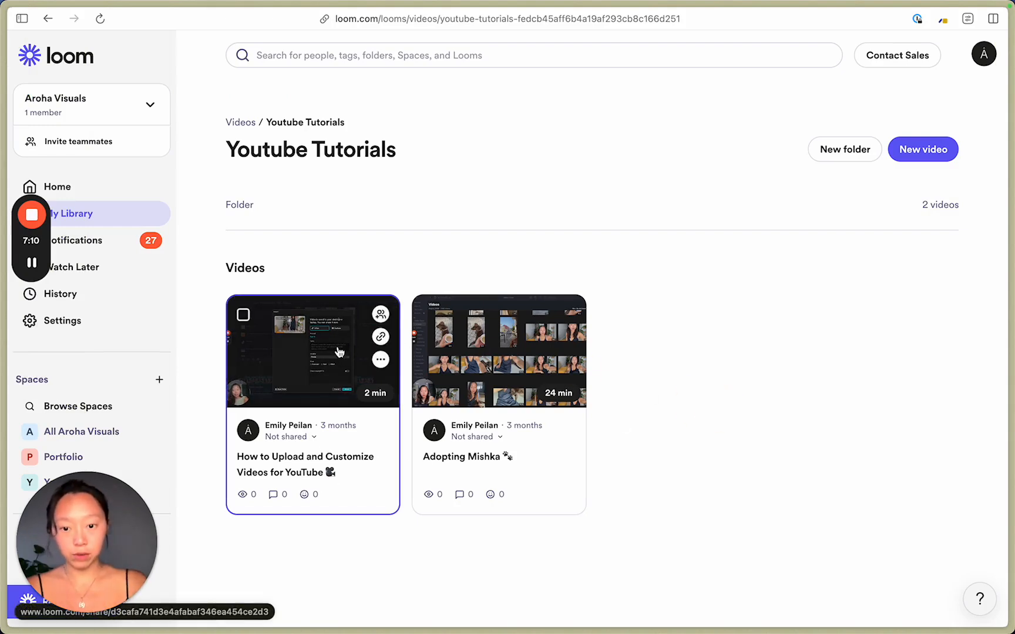
{"action": "left_click", "coordinate": [340, 351]}
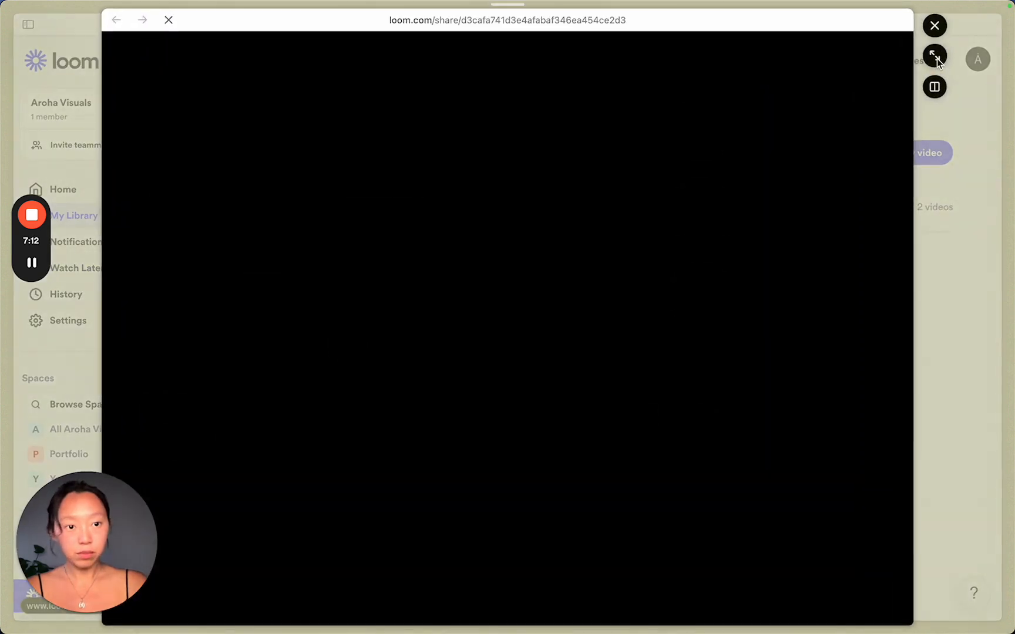
{"action": "left_click", "coordinate": [934, 57]}
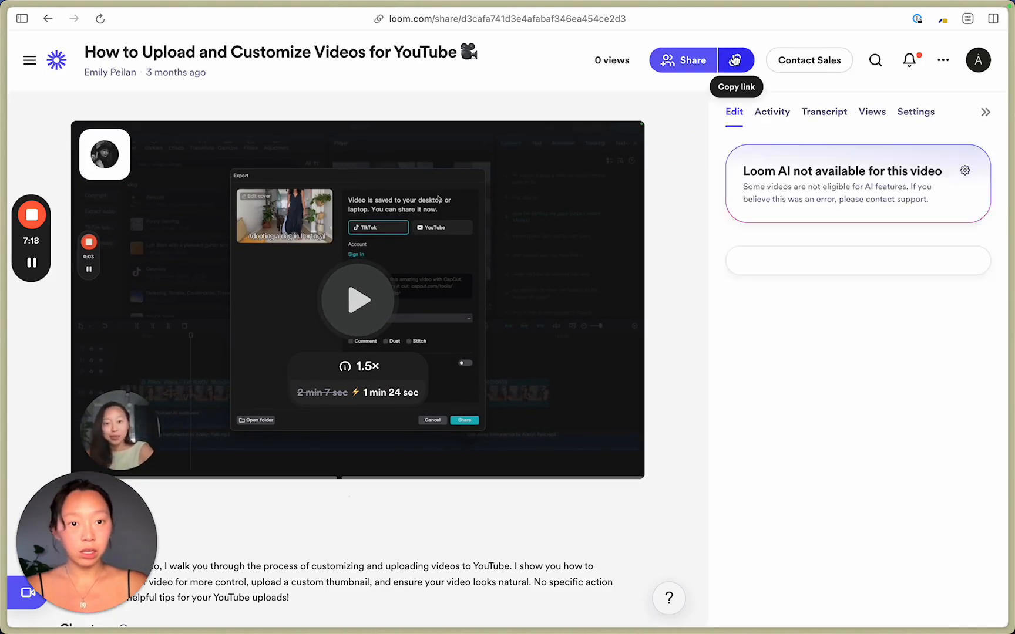
- Copy the Loom video's embed code with responsive size and return to the Squarespace page editor
{"action": "left_click", "coordinate": [701, 62]}
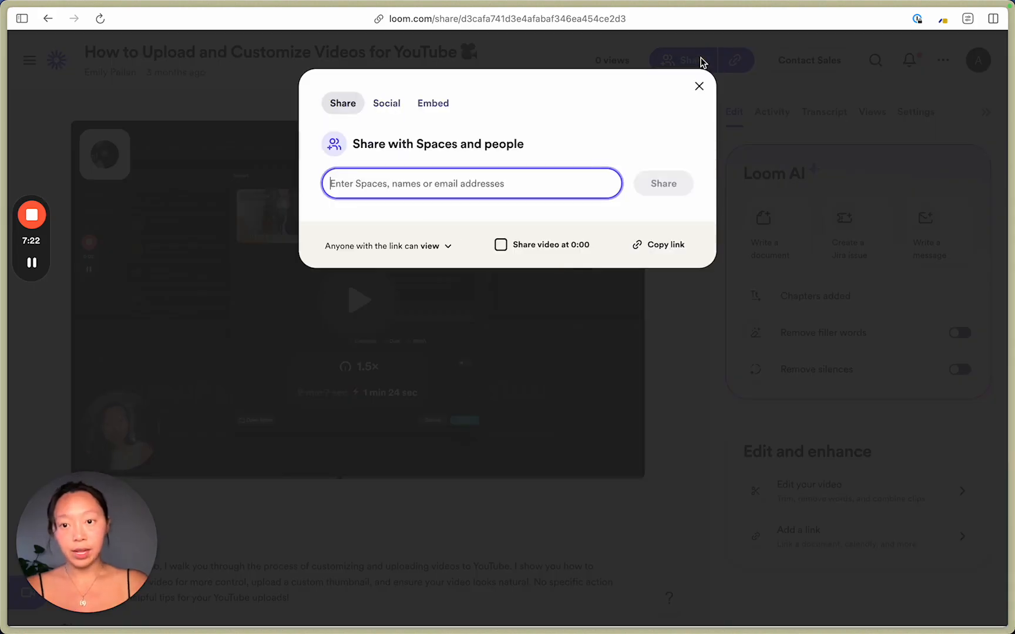
{"action": "left_click", "coordinate": [427, 110]}
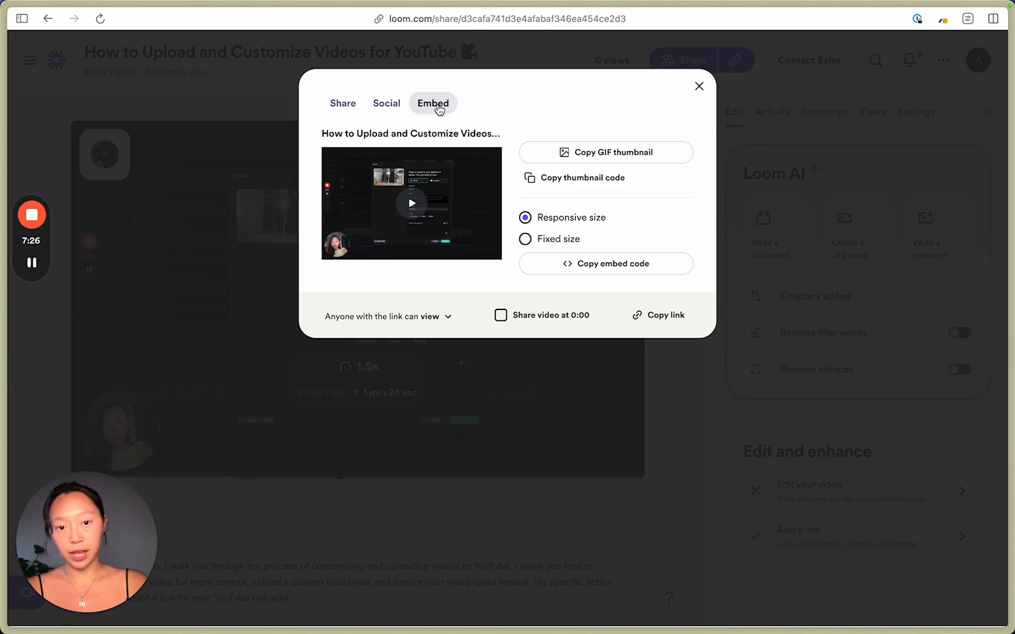
{"action": "left_click", "coordinate": [627, 276]}
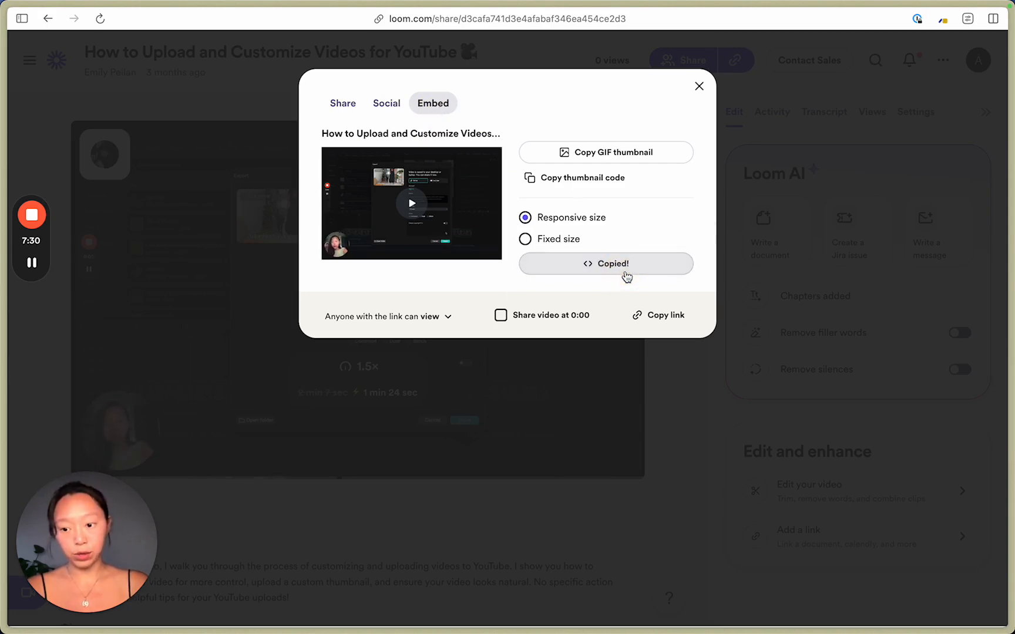
{"action": "key", "text": "ctrl+Left"}
- Replace the Code block's YouTube embed code with the copied Loom embed code
{"action": "left_click", "coordinate": [324, 240]}
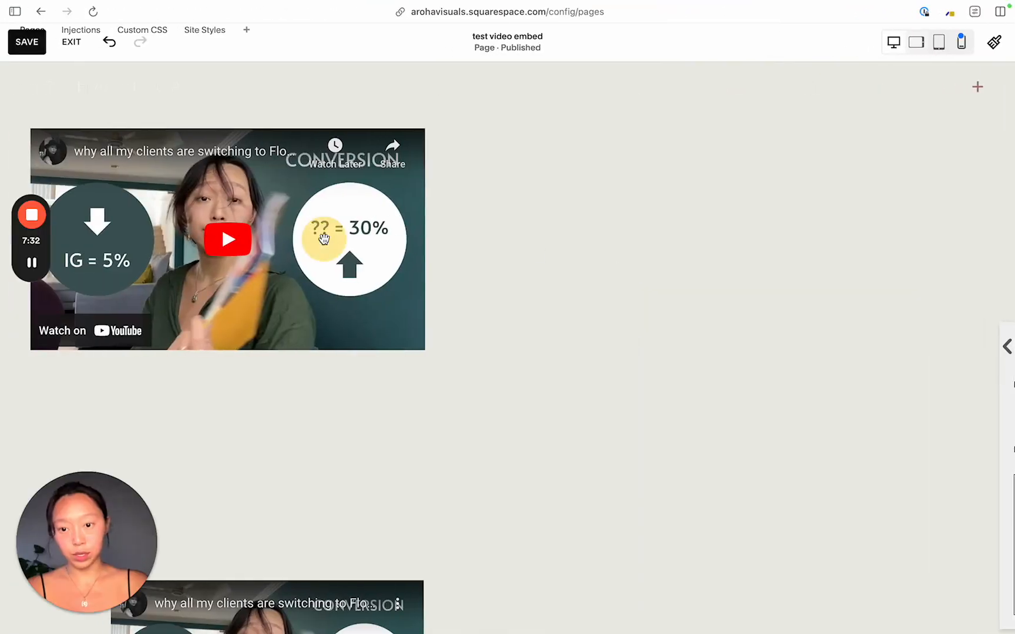
{"action": "double_click", "coordinate": [324, 240]}
{"action": "left_click", "coordinate": [755, 259]}
{"action": "key", "text": "ctrl+a"}
{"action": "key", "text": "ctrl+v"}
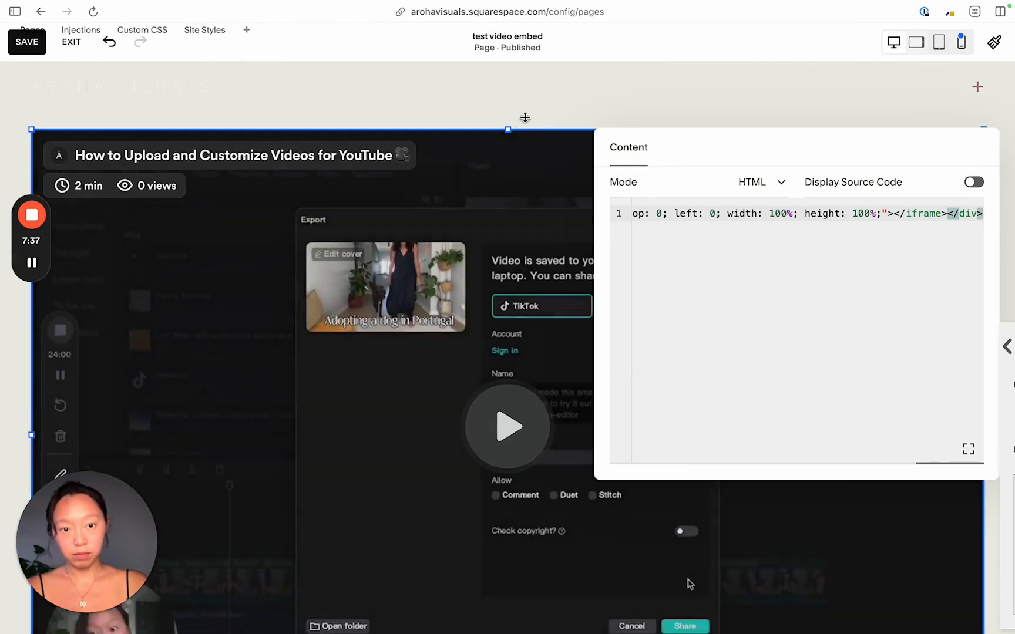
- Close the Code block's editor and shrink the Loom Code block to about half the section's width
{"action": "left_click", "coordinate": [538, 112]}
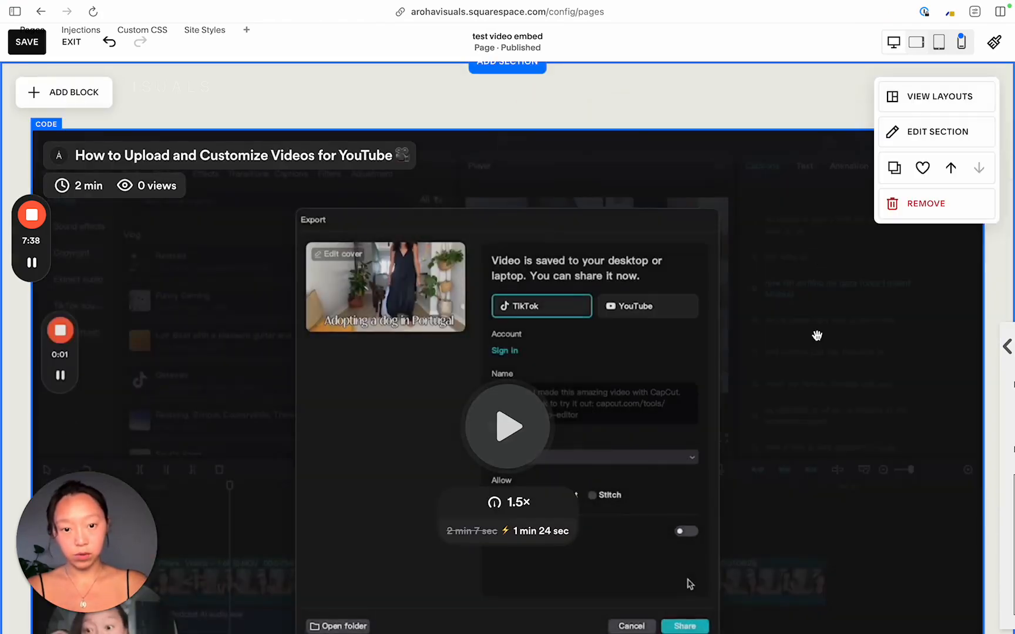
{"action": "scroll", "coordinate": [816, 335], "scroll_direction": "down", "scroll_amount": 3}
{"action": "scroll", "coordinate": [817, 336], "scroll_direction": "down", "scroll_amount": 3}
{"action": "left_click", "coordinate": [816, 335]}
{"action": "left_click", "coordinate": [759, 243]}
{"action": "left_click_drag", "start_coordinate": [743, 237], "coordinate": [545, 177]}
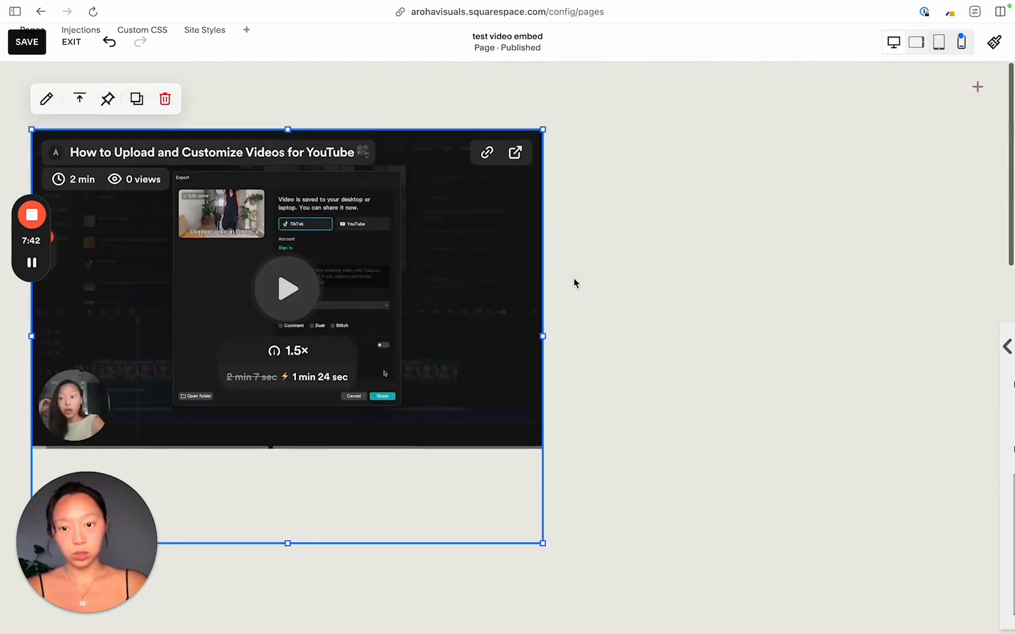
- Trim the Loom block's height to fit its video and centre the block horizontally in the section
{"action": "left_click_drag", "start_coordinate": [288, 543], "coordinate": [287, 445]}
{"action": "left_click_drag", "start_coordinate": [448, 369], "coordinate": [636, 321]}
{"action": "left_click", "coordinate": [624, 516]}
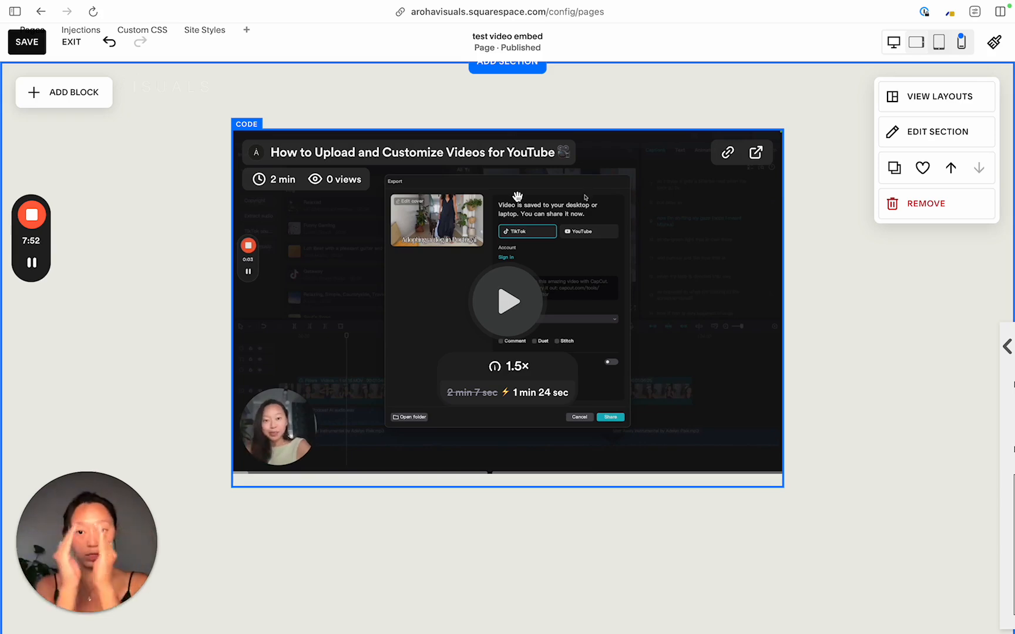
- Move the YouTube video block up the section so it sits just below the Loom block
{"action": "scroll", "coordinate": [518, 195], "scroll_direction": "down", "scroll_amount": 1}
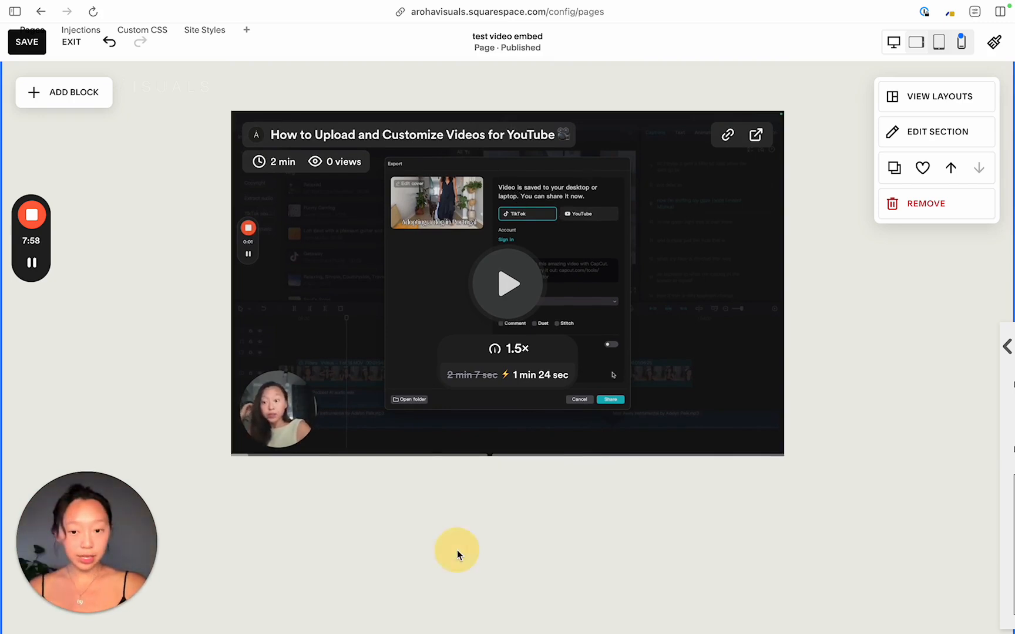
{"action": "scroll", "coordinate": [457, 550], "scroll_direction": "down", "scroll_amount": 5}
{"action": "scroll", "coordinate": [456, 550], "scroll_direction": "down", "scroll_amount": 6}
{"action": "left_click_drag", "start_coordinate": [325, 457], "coordinate": [471, 170]}
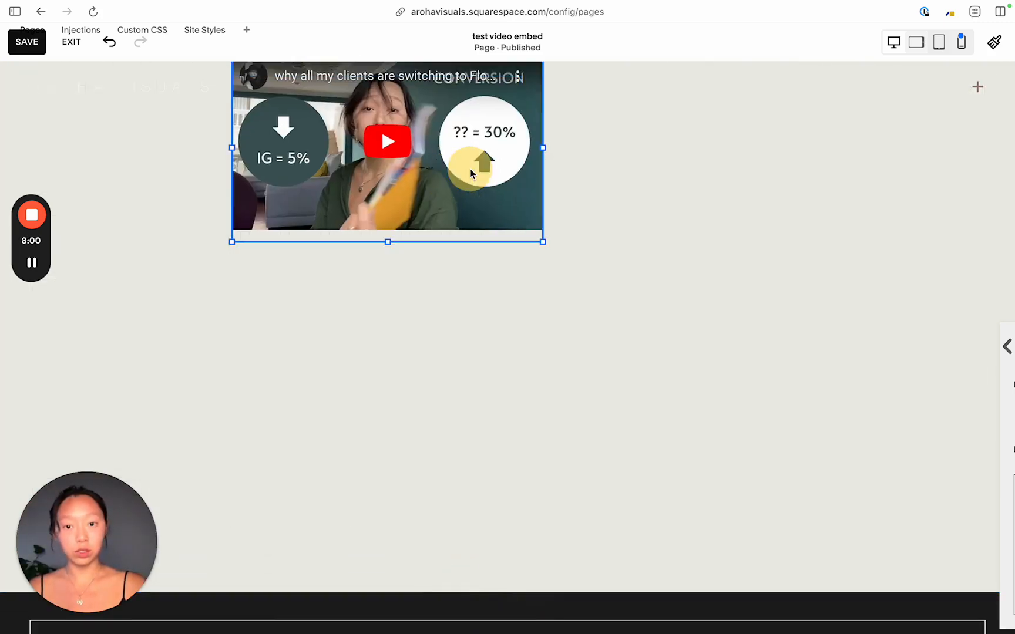
{"action": "scroll", "coordinate": [471, 170], "scroll_direction": "up", "scroll_amount": 6}
{"action": "scroll", "coordinate": [470, 176], "scroll_direction": "up", "scroll_amount": 2}
{"action": "left_click_drag", "start_coordinate": [441, 620], "coordinate": [445, 468]}
- Widen the YouTube video block to match the width of the Loom block above it
{"action": "left_click", "coordinate": [617, 425]}
{"action": "left_click", "coordinate": [514, 433]}
{"action": "left_click_drag", "start_coordinate": [542, 433], "coordinate": [782, 440]}
{"action": "left_click", "coordinate": [881, 407]}
{"action": "scroll", "coordinate": [880, 406], "scroll_direction": "up", "scroll_amount": 3}
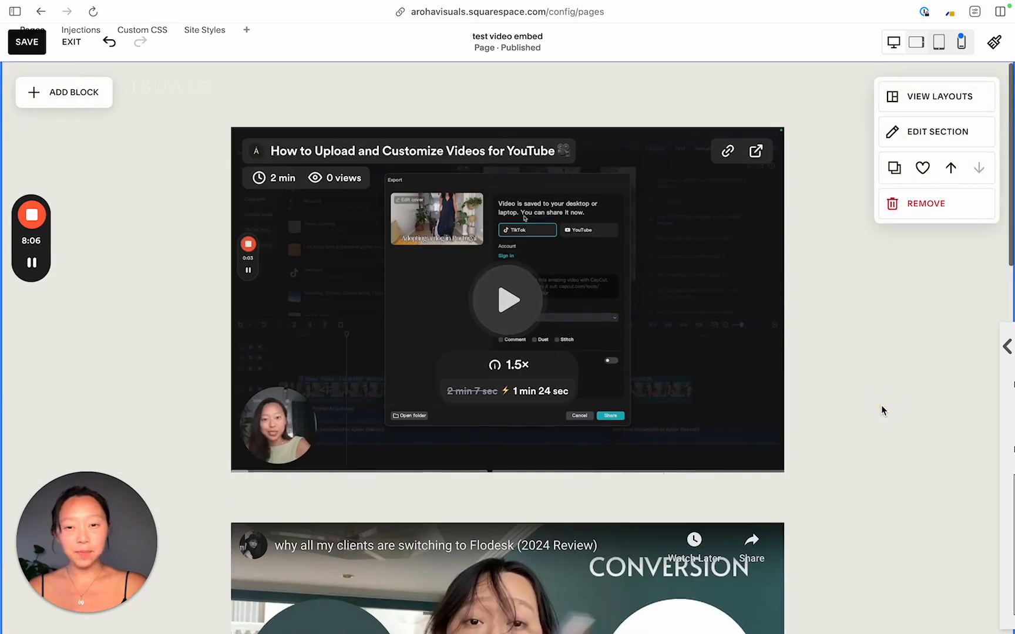